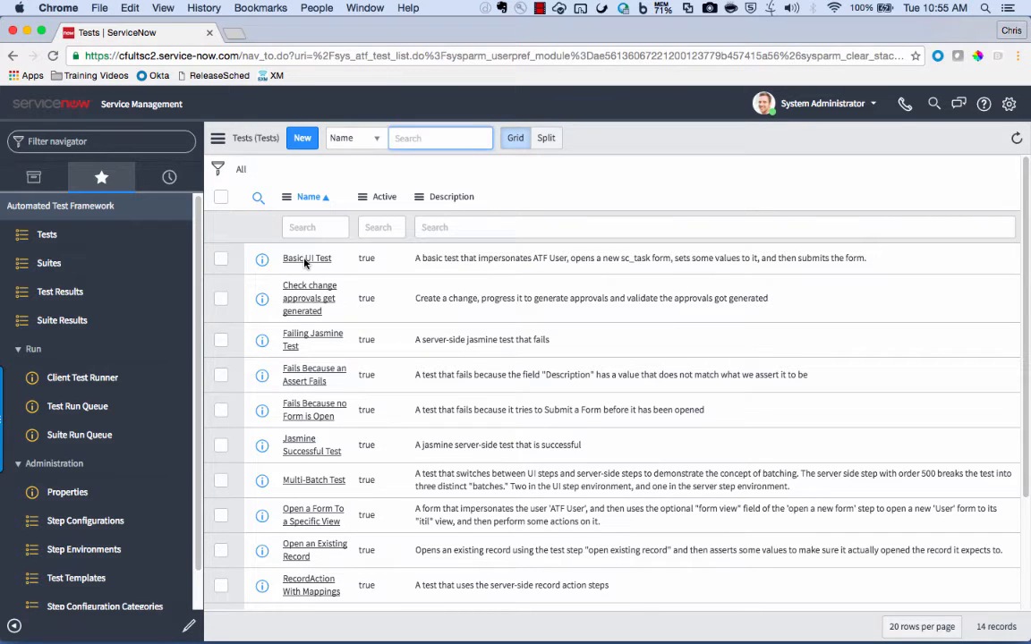
- Open the Basic UI Test record and review its test results list and its test steps
left_click(305, 259)
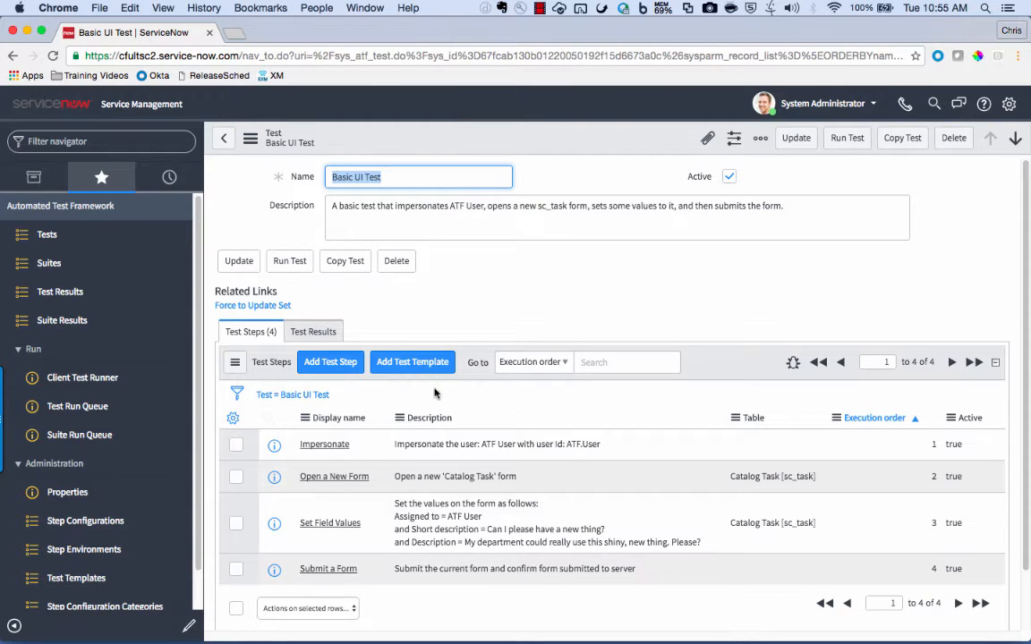
left_click(313, 332)
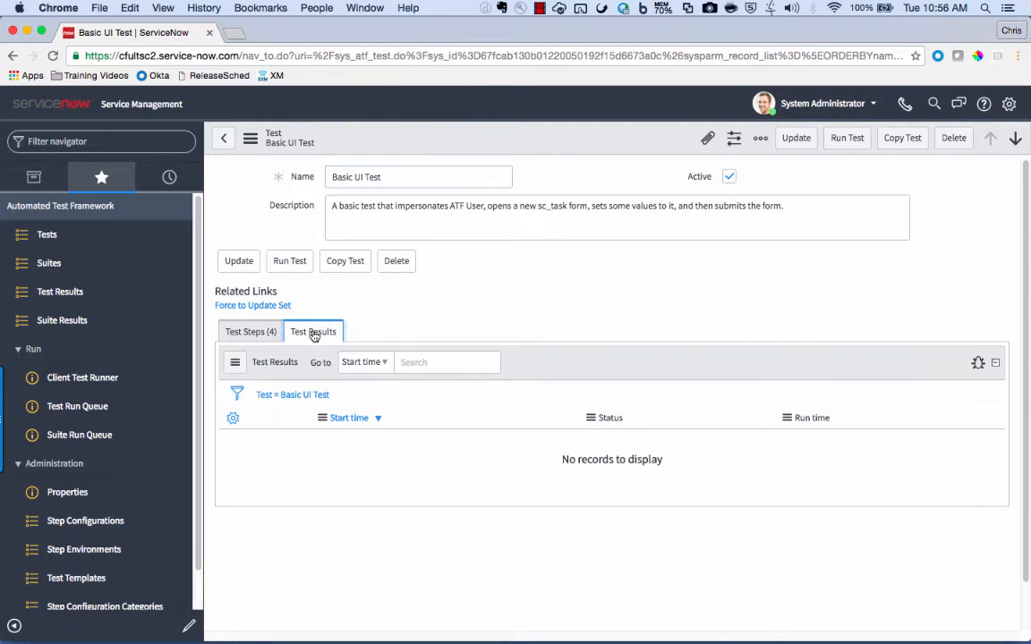
left_click(251, 332)
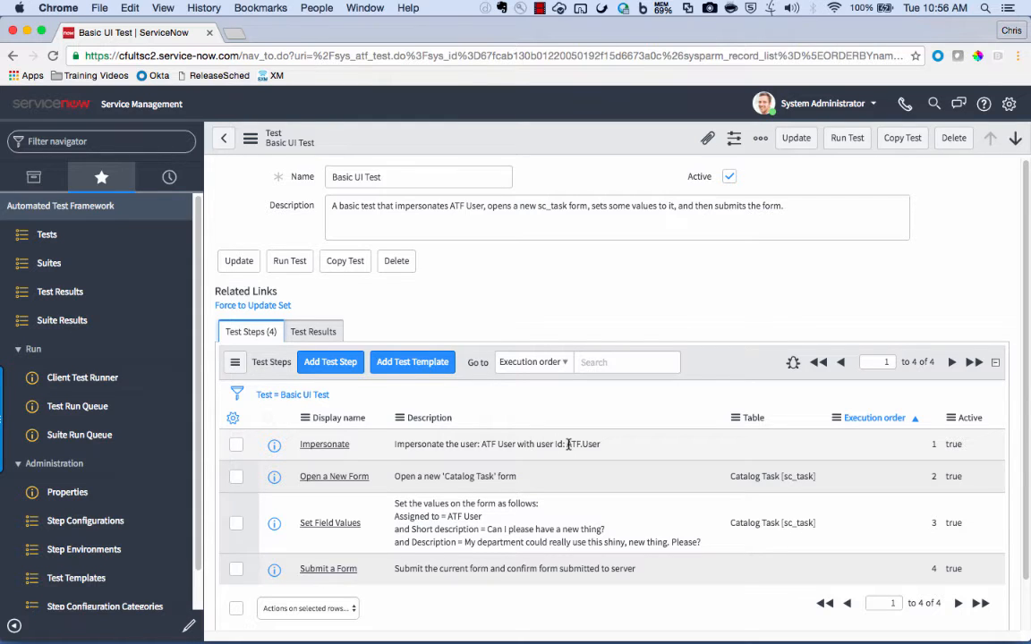
left_click_drag(567, 444, 598, 442)
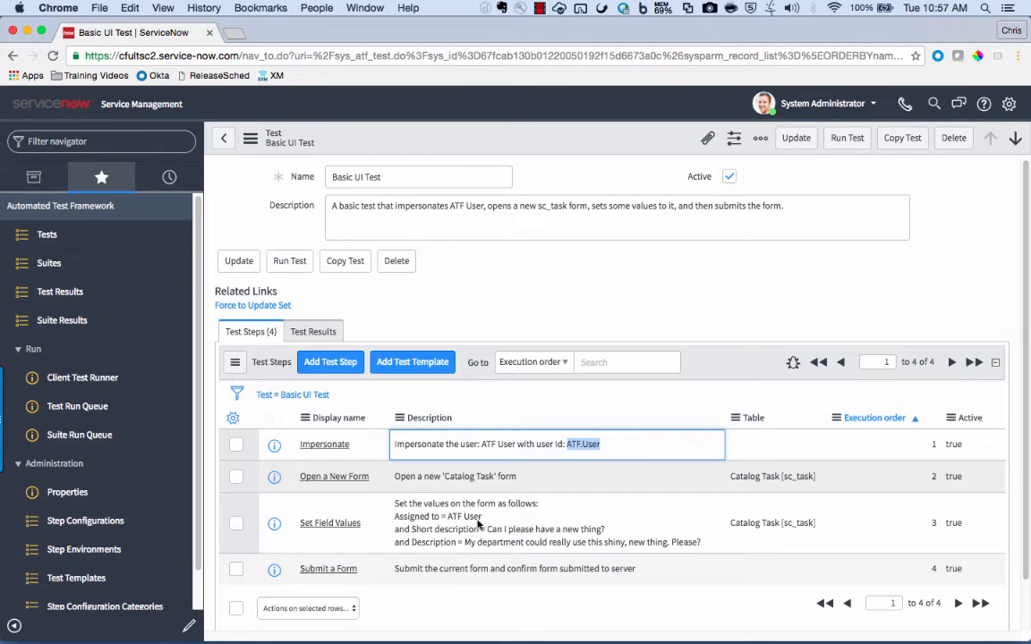
- Run the Basic UI Test with a Client Test Runner opened for its UI steps, and return to the run progress
left_click(847, 139)
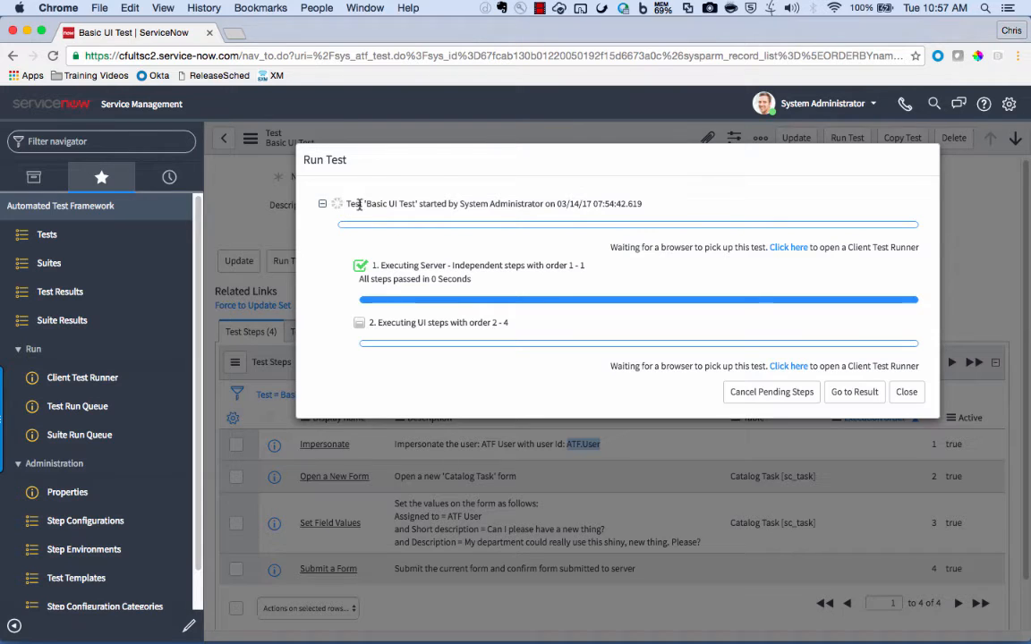
mouse_move(339, 210)
left_click(787, 248)
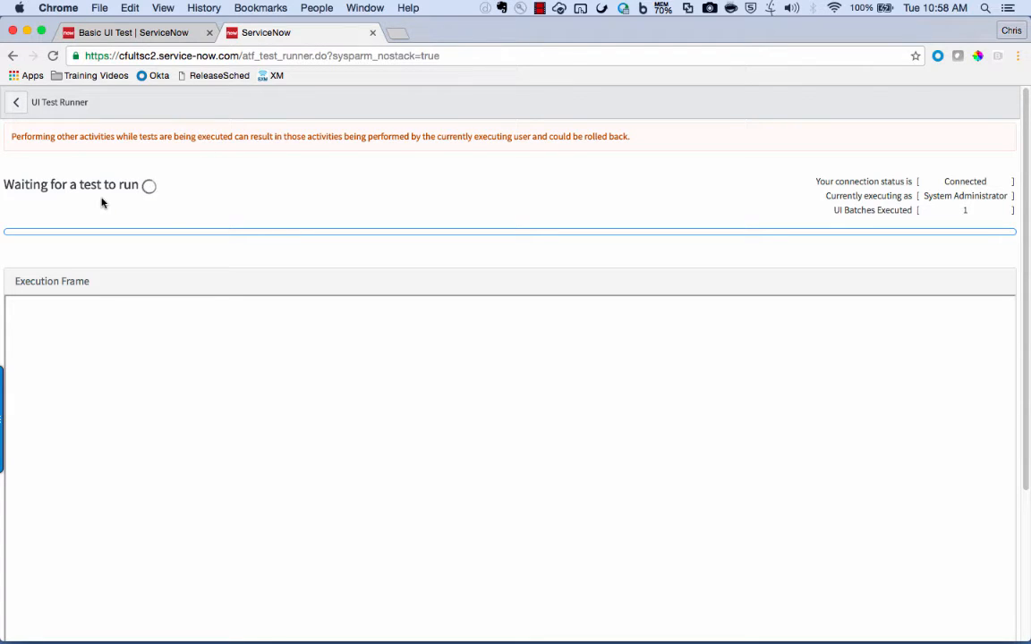
left_click(178, 34)
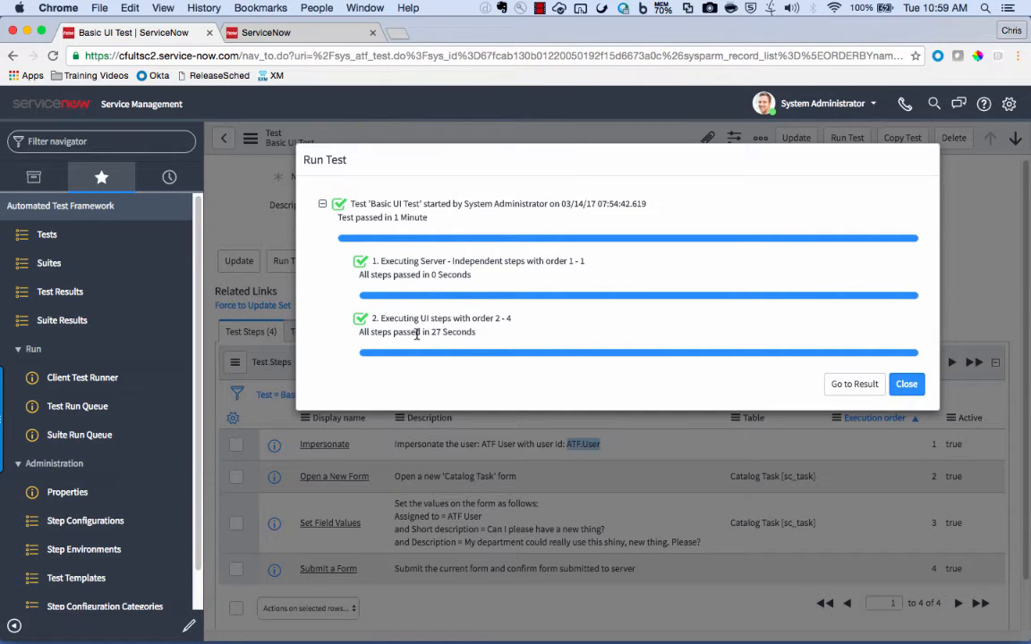
- Open the result of the Basic UI Test run and examine its first attached screenshot and the step results
left_click(881, 387)
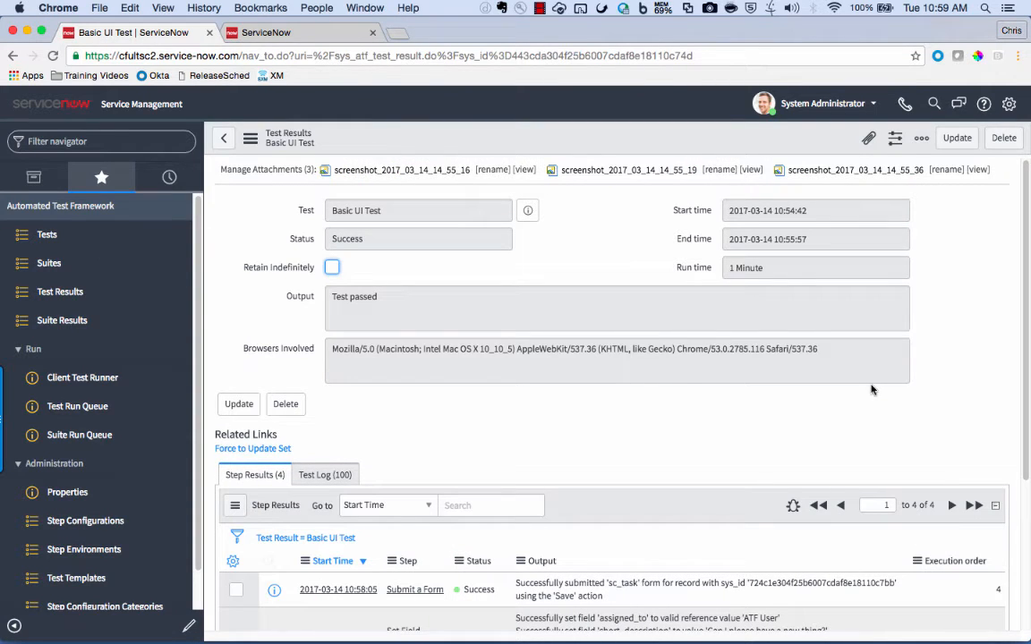
left_click(525, 170)
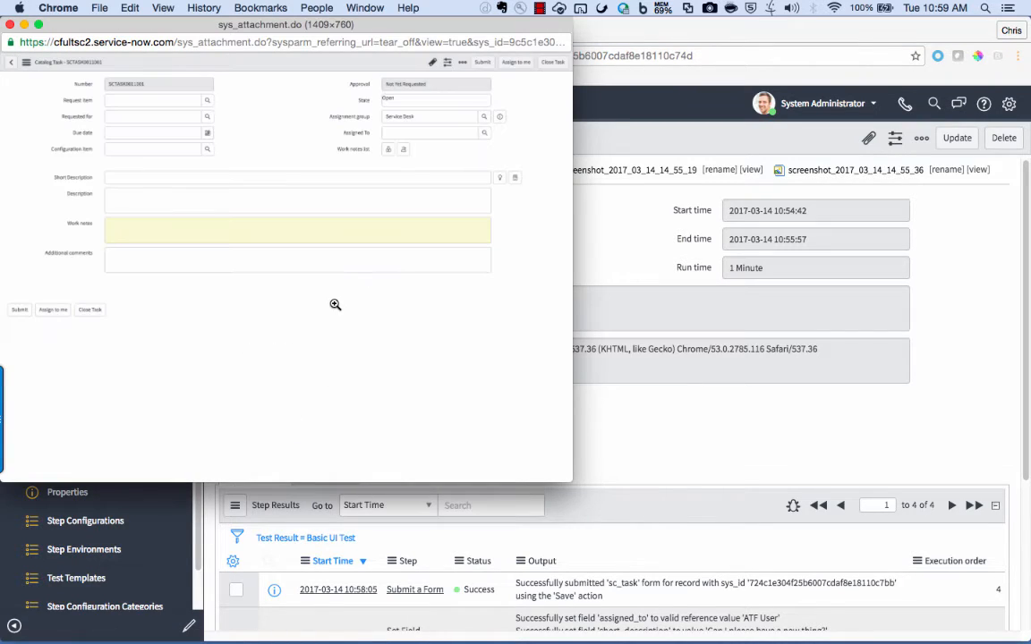
left_click(300, 124)
scroll(282, 196, "left", 5)
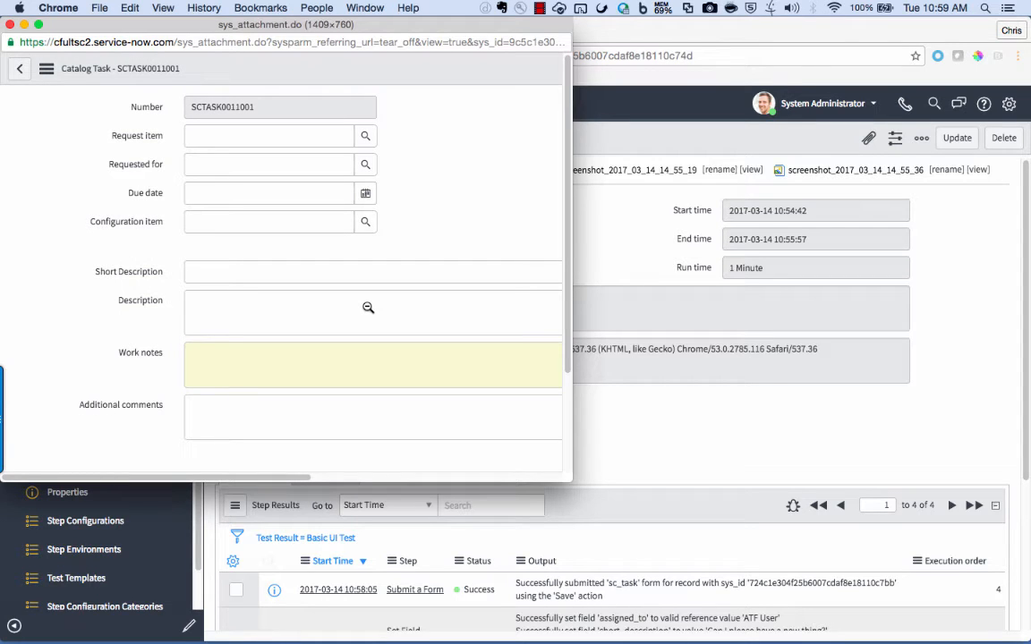
left_click(11, 27)
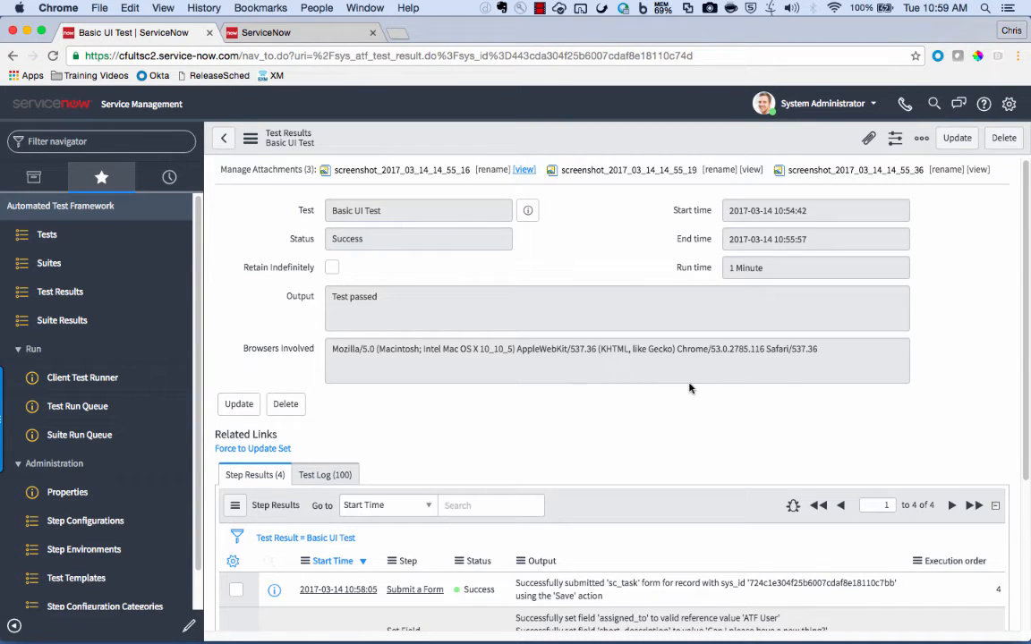
scroll(689, 387, "down", 5)
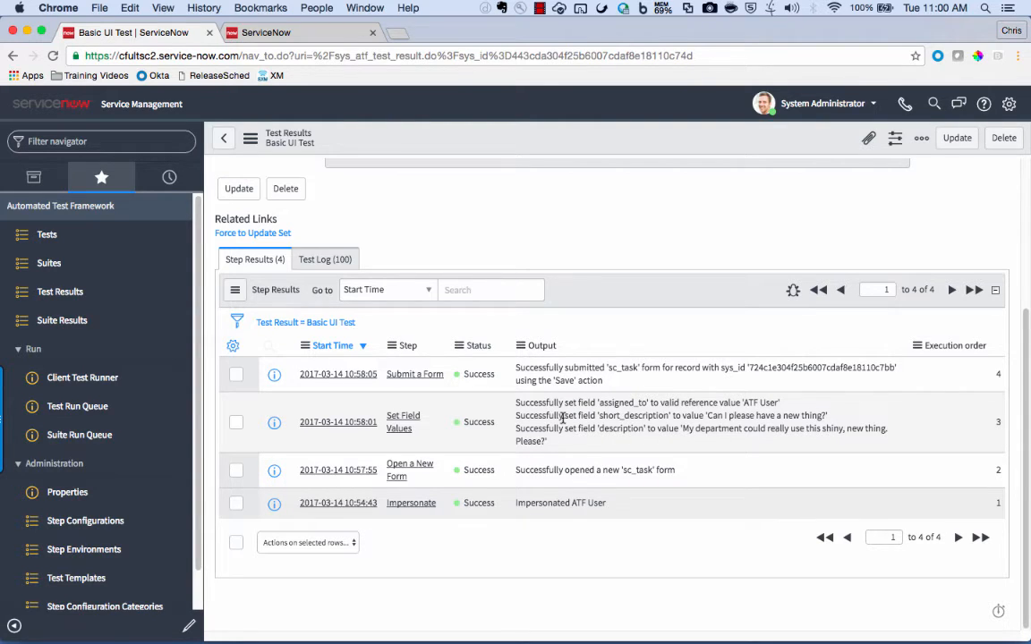
scroll(563, 419, "up", 5)
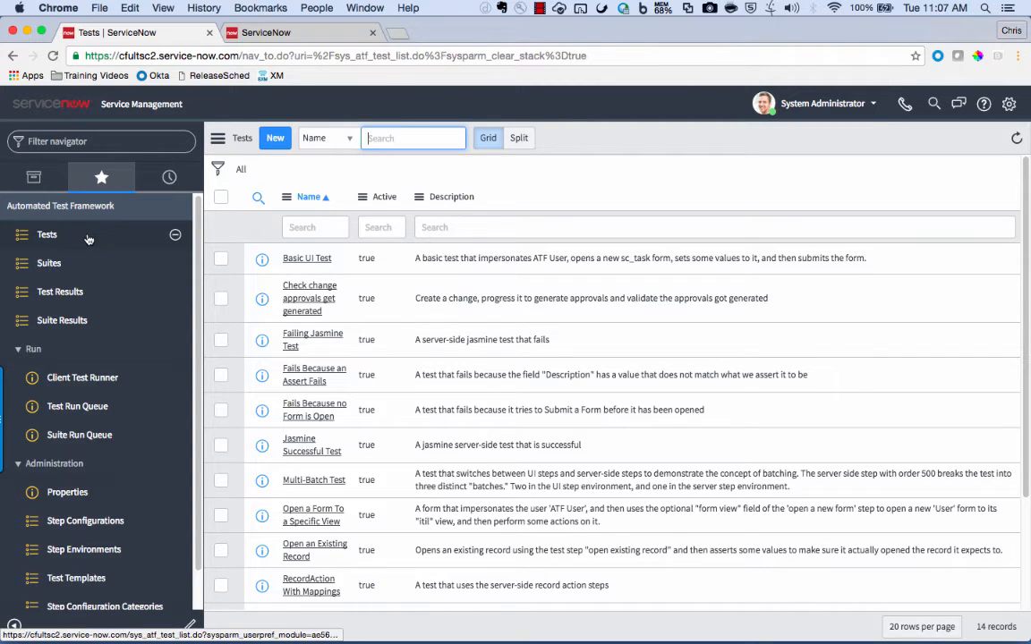
- Create a new test from the Tests list, keeping the default name, with the description "My new test", and save it
left_click(276, 140)
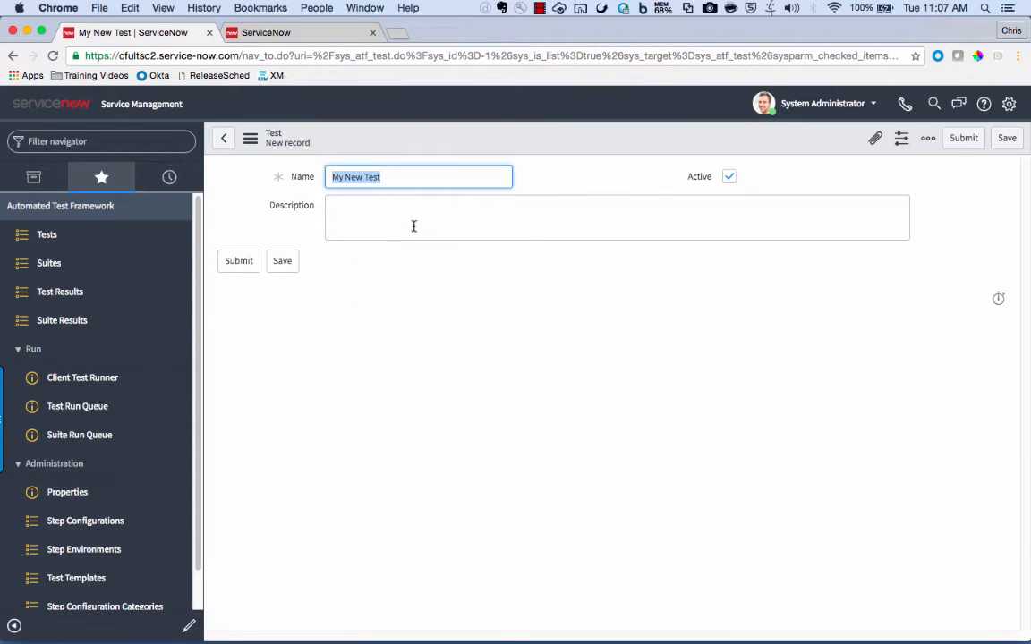
left_click(413, 225)
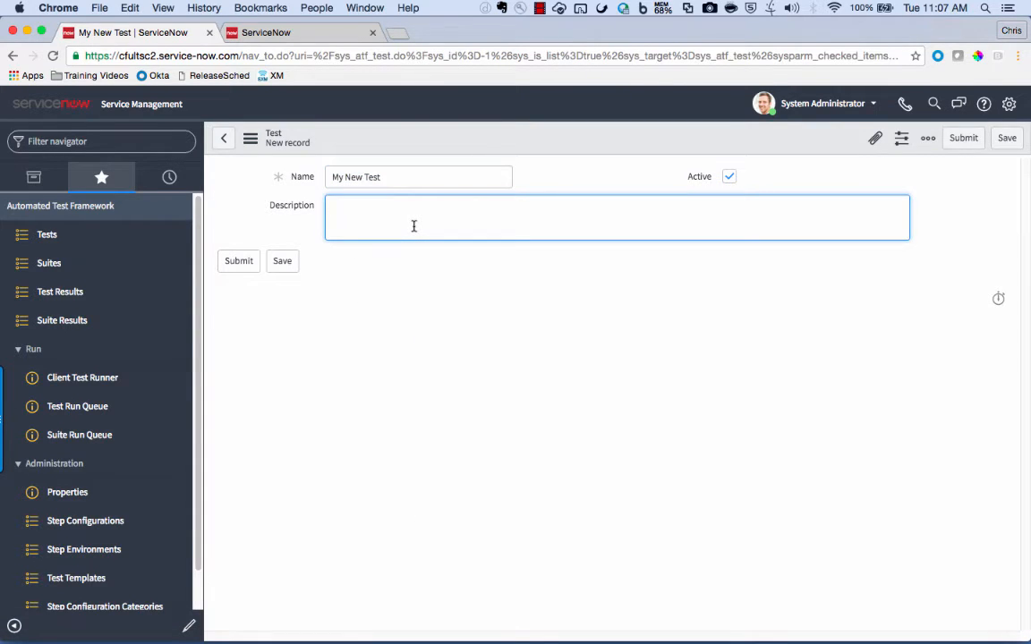
type("My new test")
left_click(282, 260)
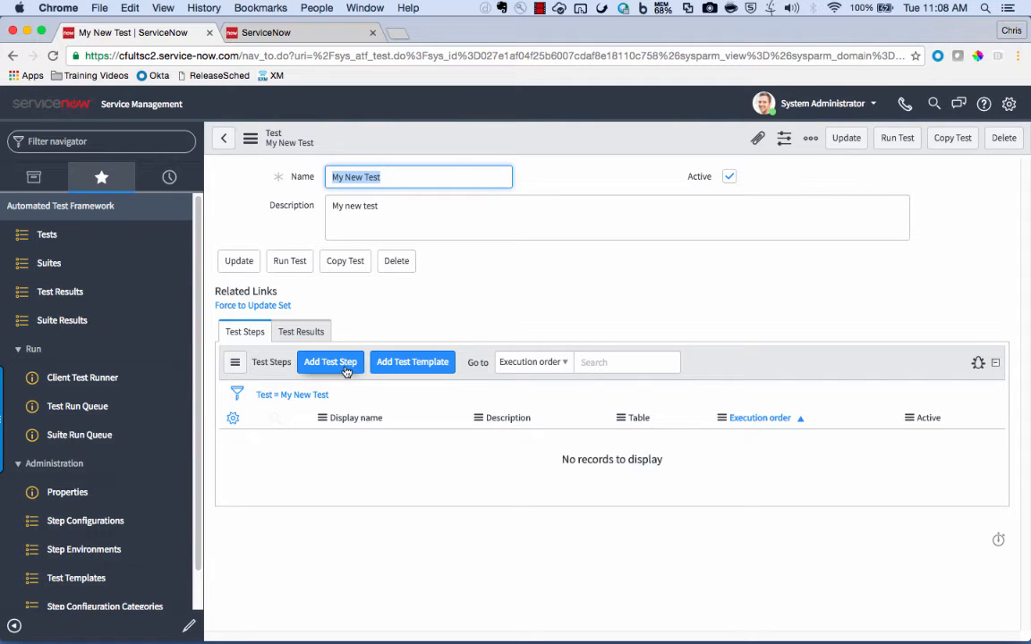
- Start adding a test step, look through the Server and Form step types, and choose the Server step Impersonate
left_click(346, 369)
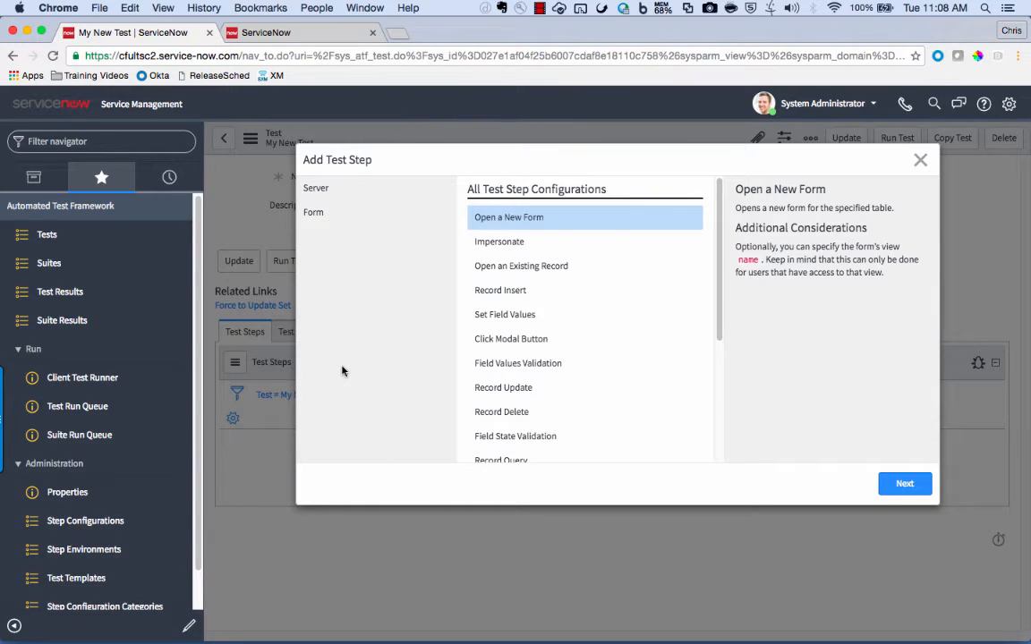
left_click(331, 192)
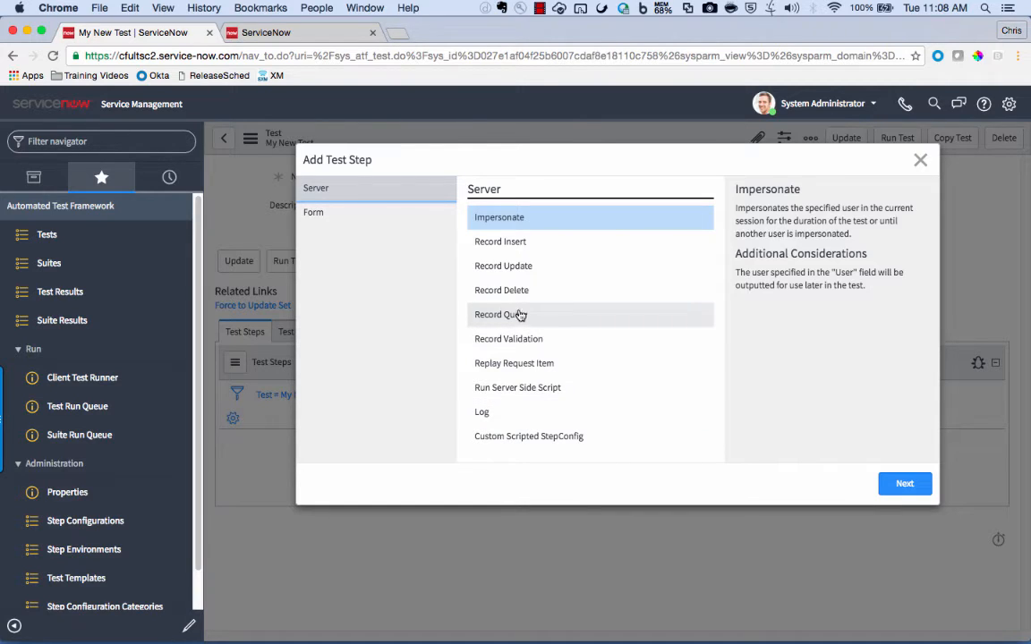
left_click(376, 219)
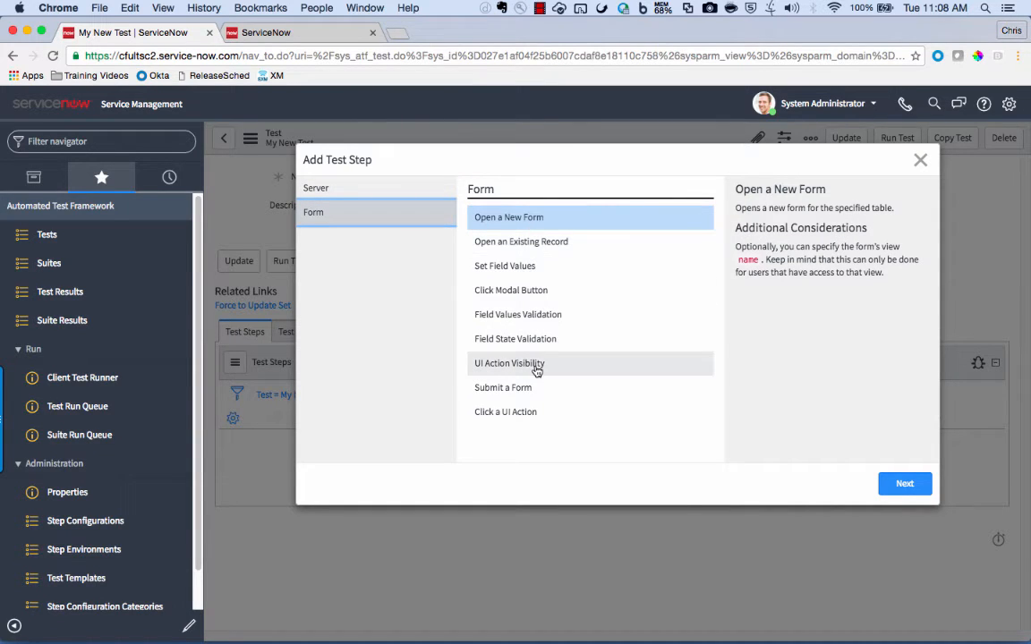
left_click(397, 189)
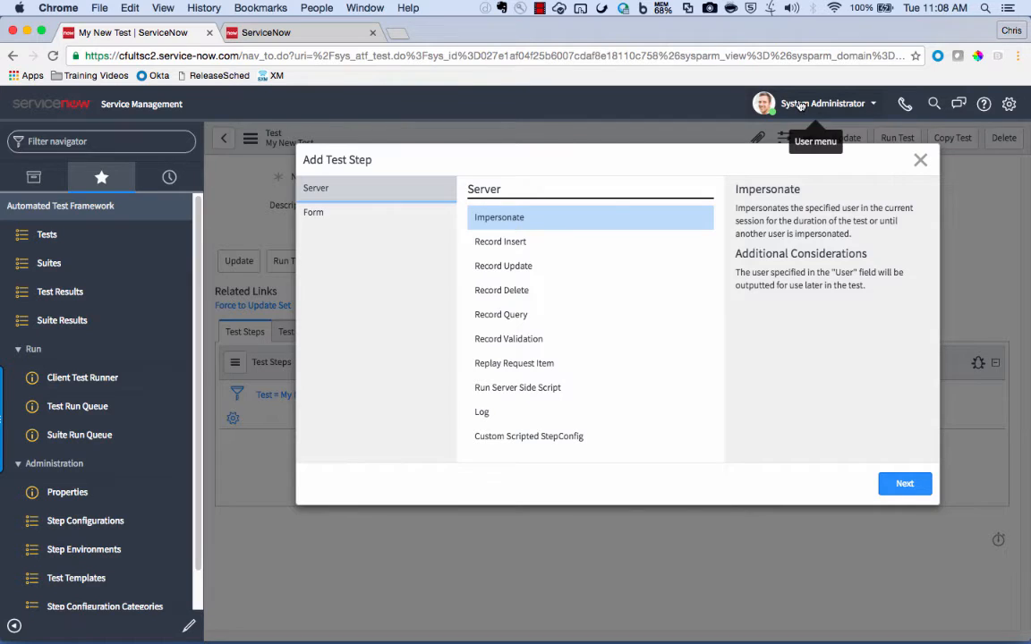
left_click(536, 224)
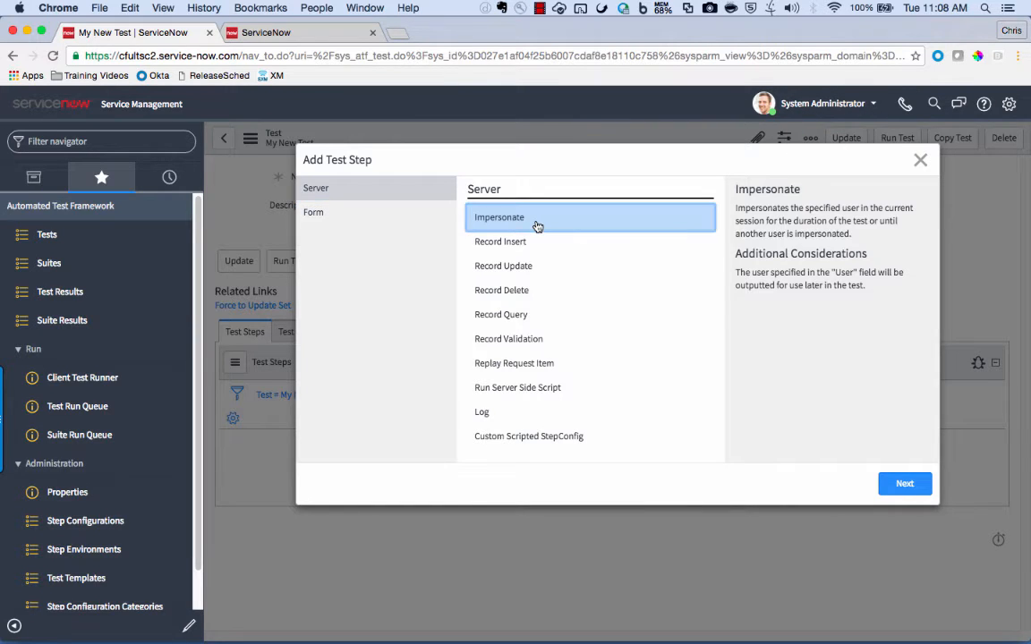
left_click(904, 485)
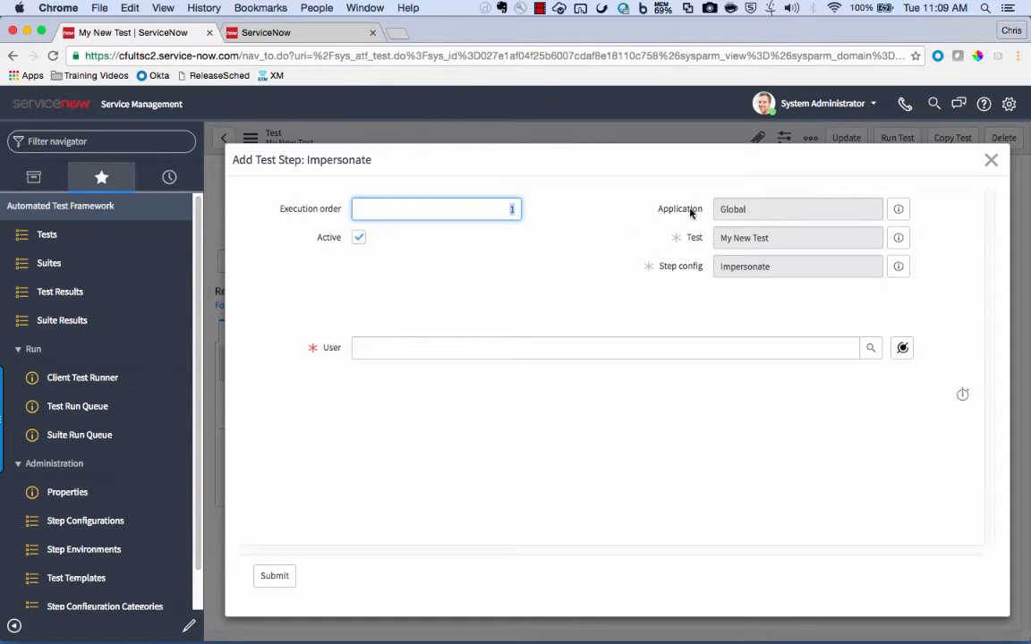
- Set the user to impersonate by looking up the person's name, and submit the Impersonate step
left_click(477, 351)
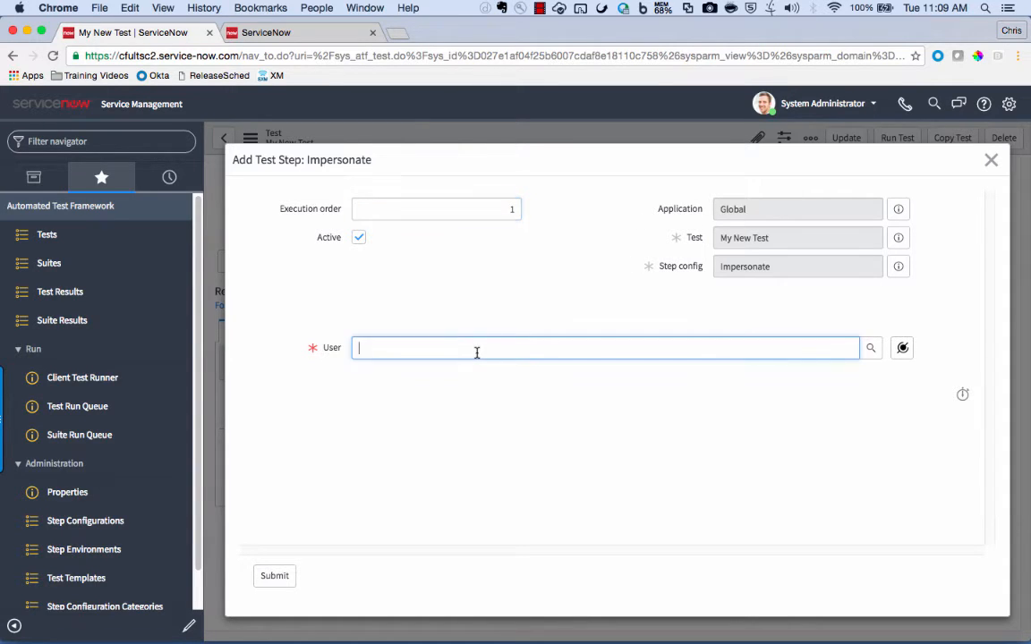
type("chris f")
key("BackSpace")
key("BackSpace")
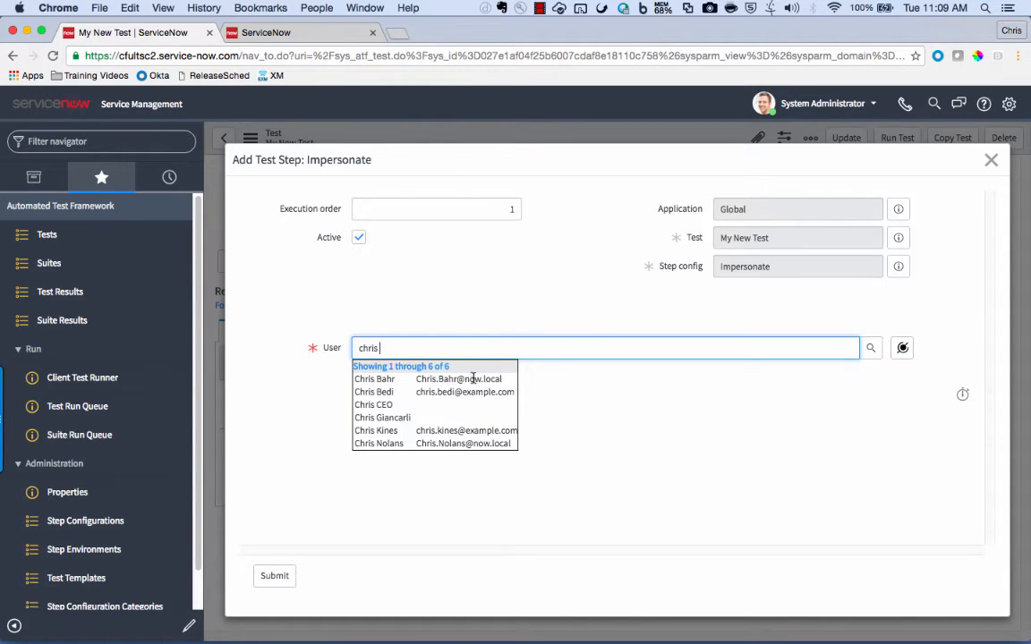
left_click(451, 426)
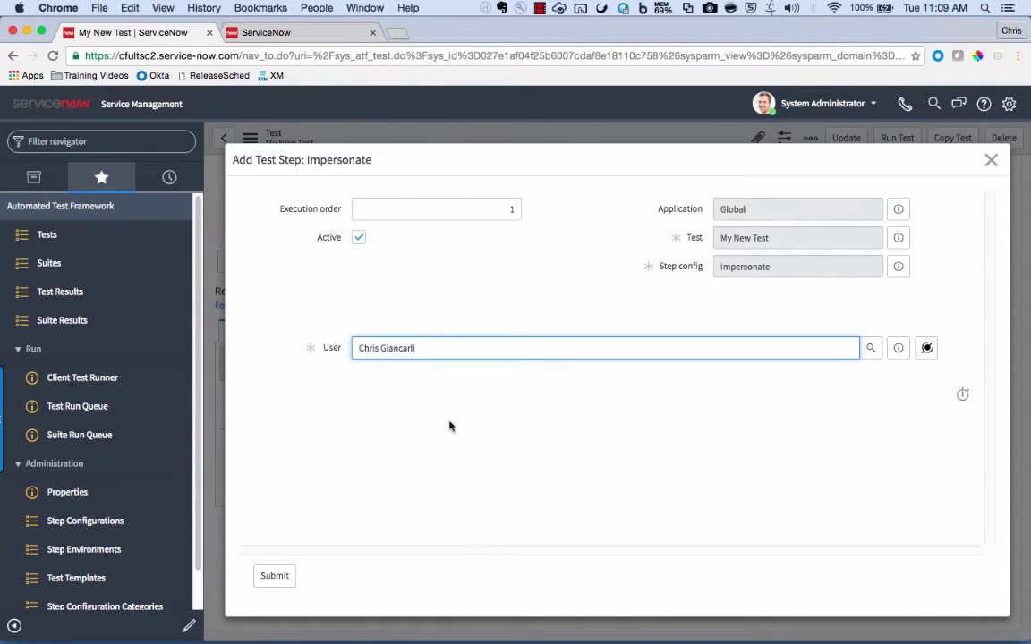
left_click(273, 579)
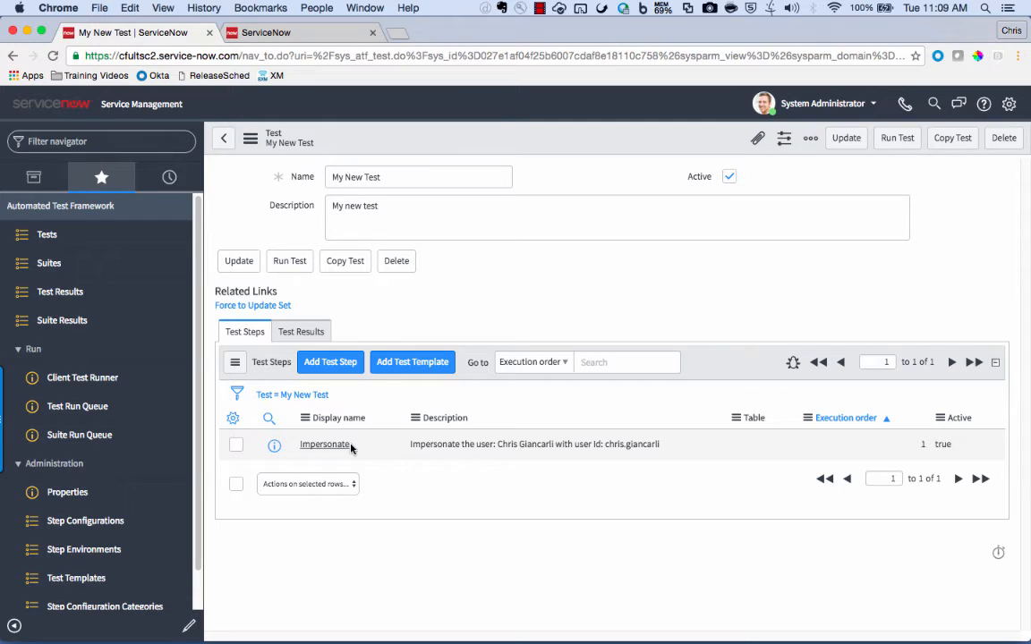
- Add an Open a New Form step after the Impersonate step, using the Incident [incident] table
left_click(333, 364)
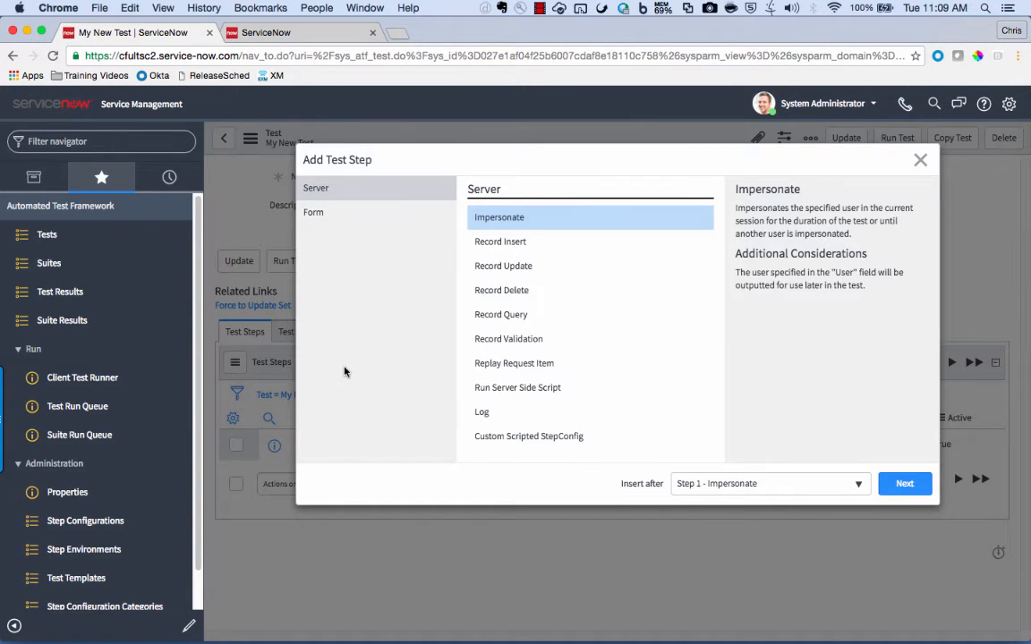
left_click(328, 212)
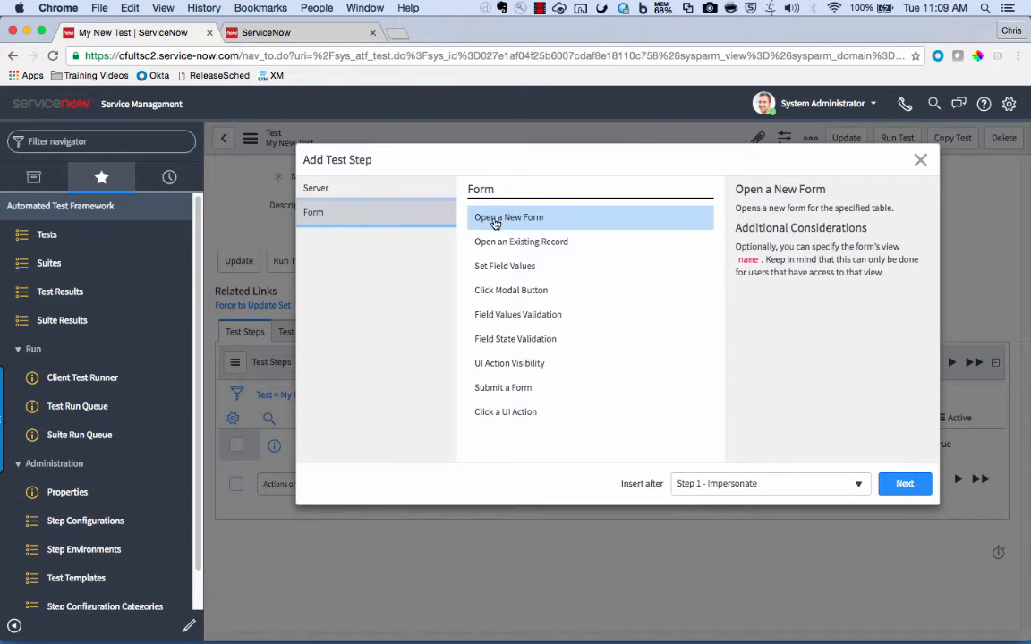
left_click(908, 485)
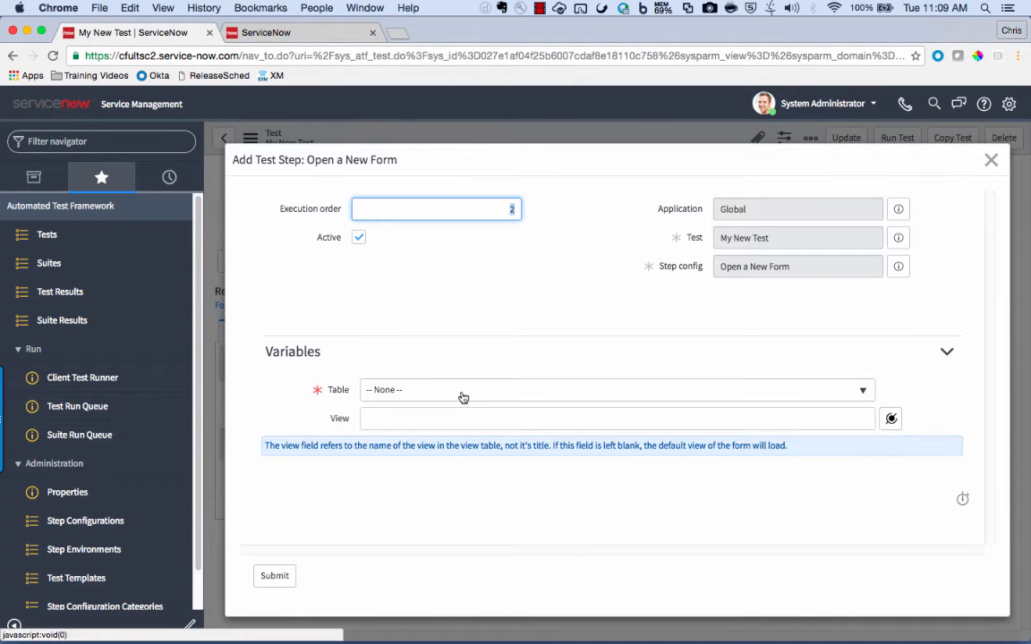
left_click(462, 394)
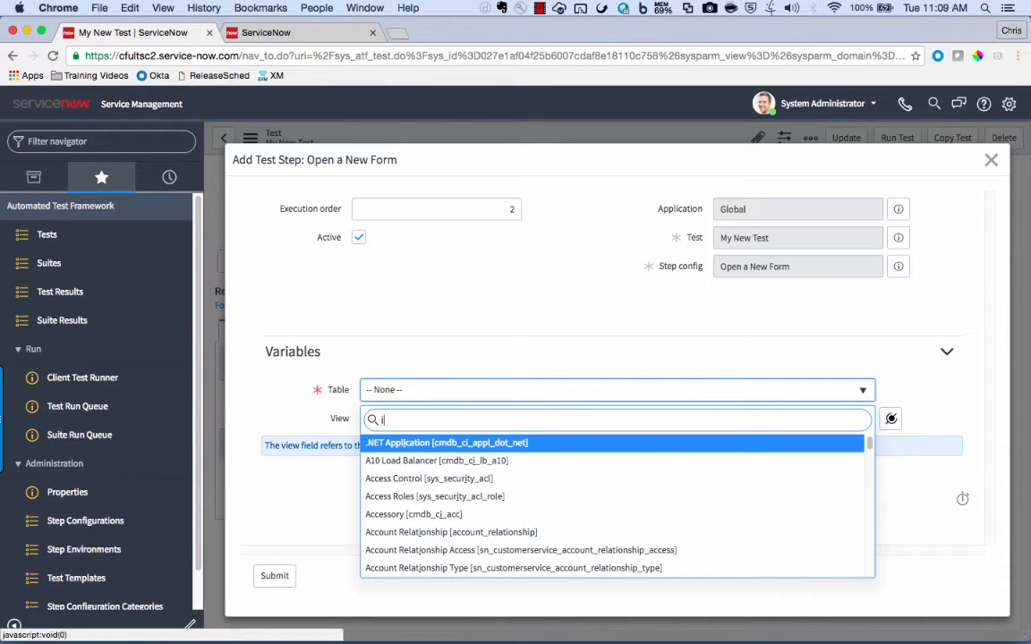
type("incid")
key("Return")
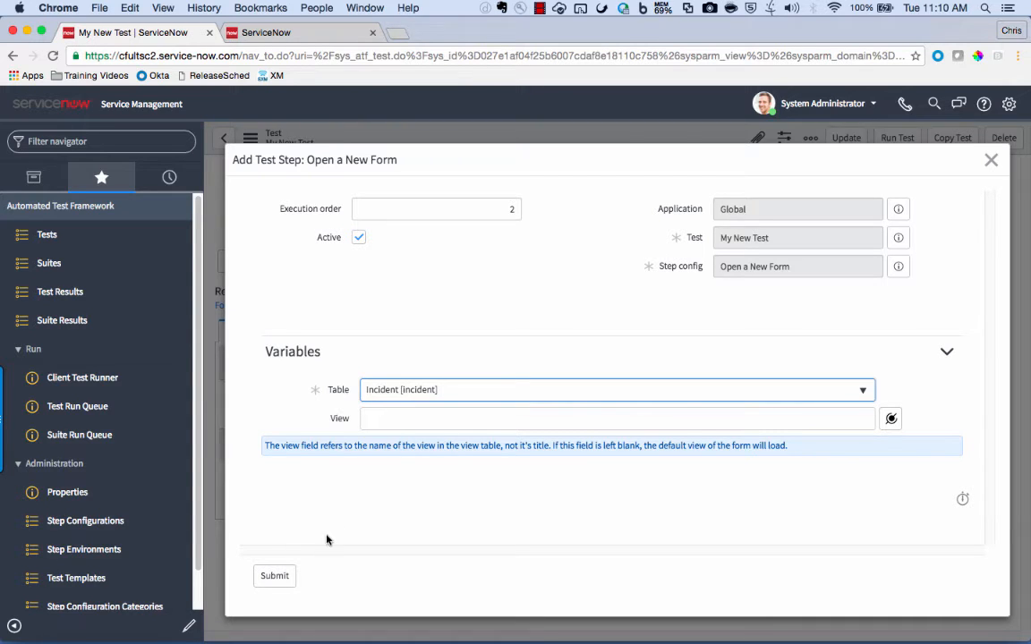
left_click(275, 578)
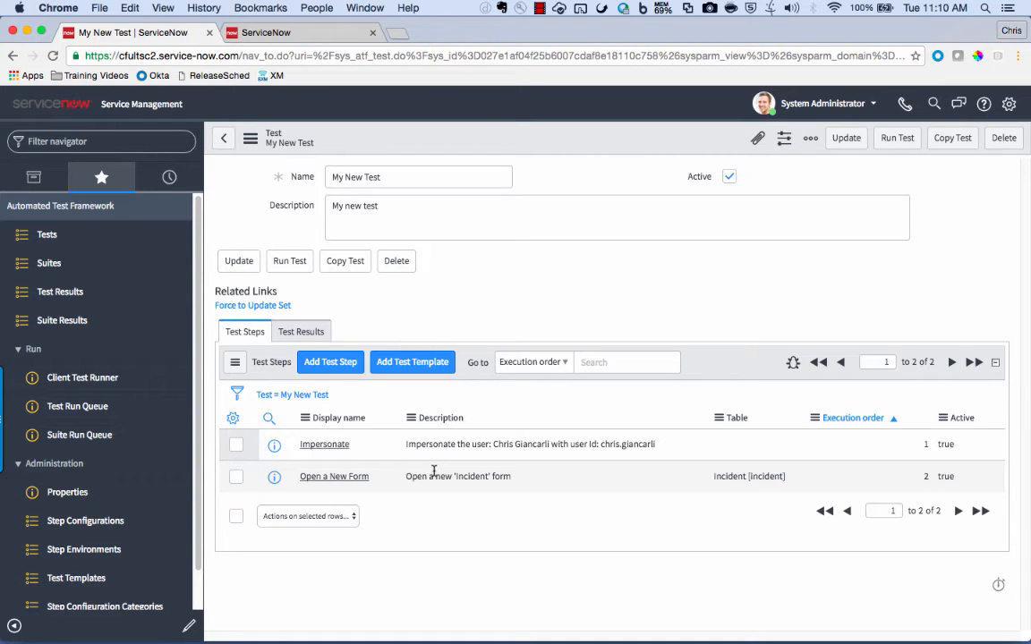
- Start a Set Field Values test step after Open a New Form, setting the incident's Short Description to "I need help"
left_click(333, 362)
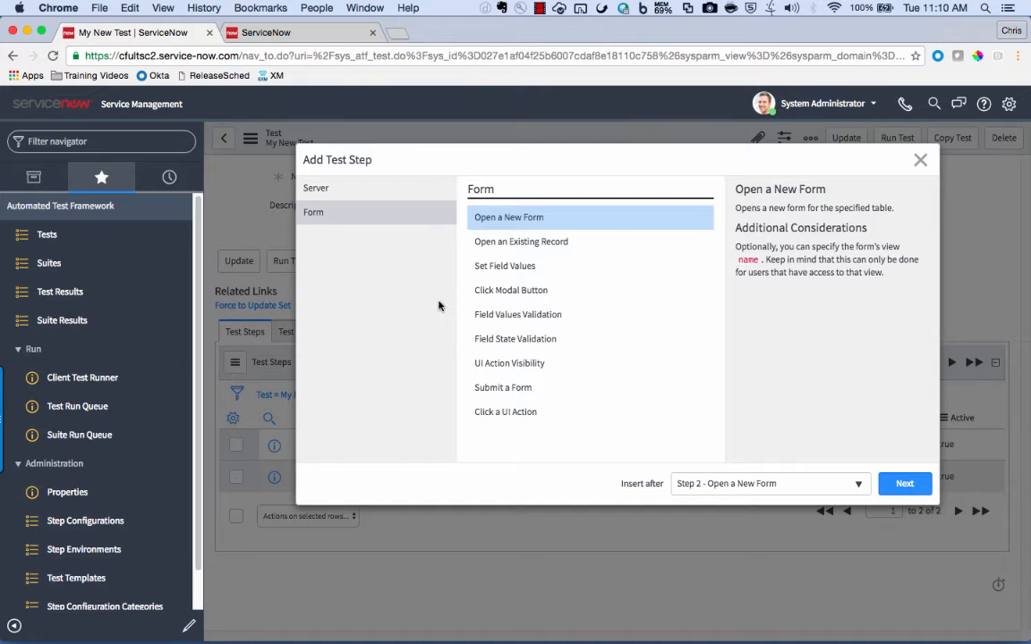
left_click(510, 269)
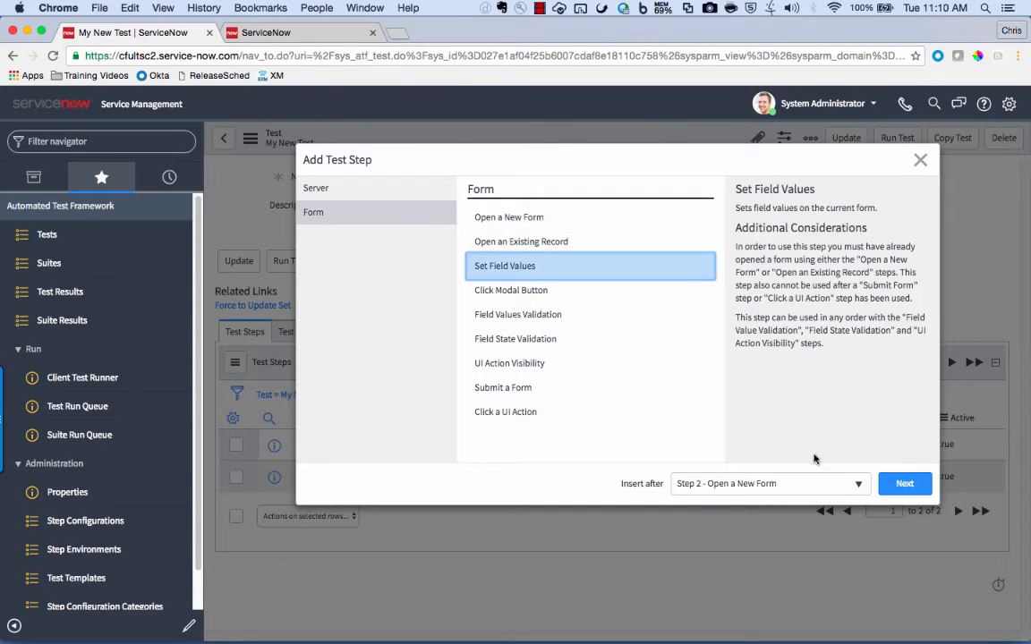
left_click(902, 485)
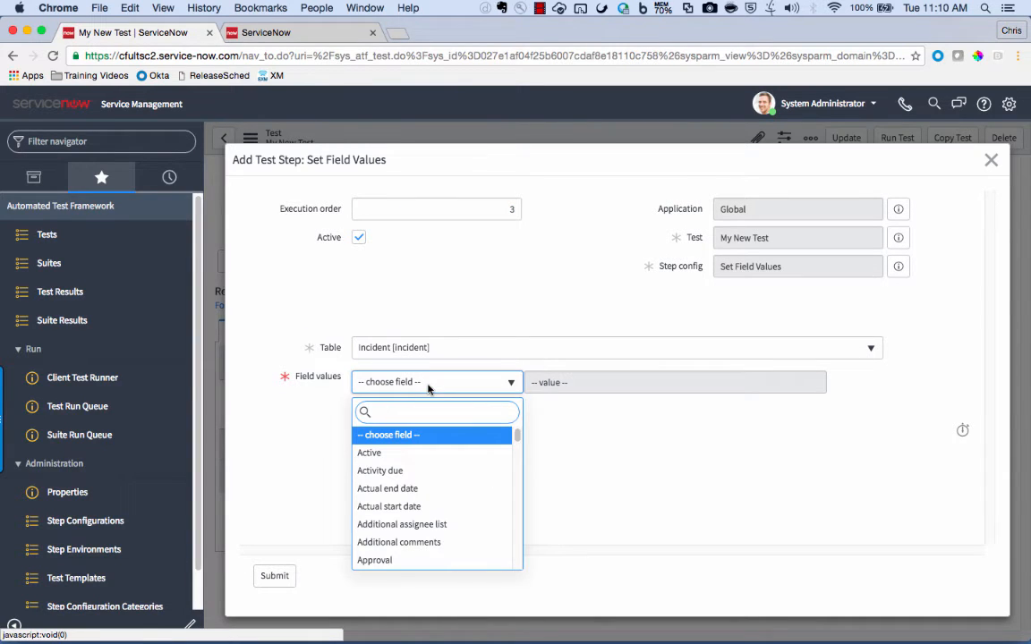
type("sho")
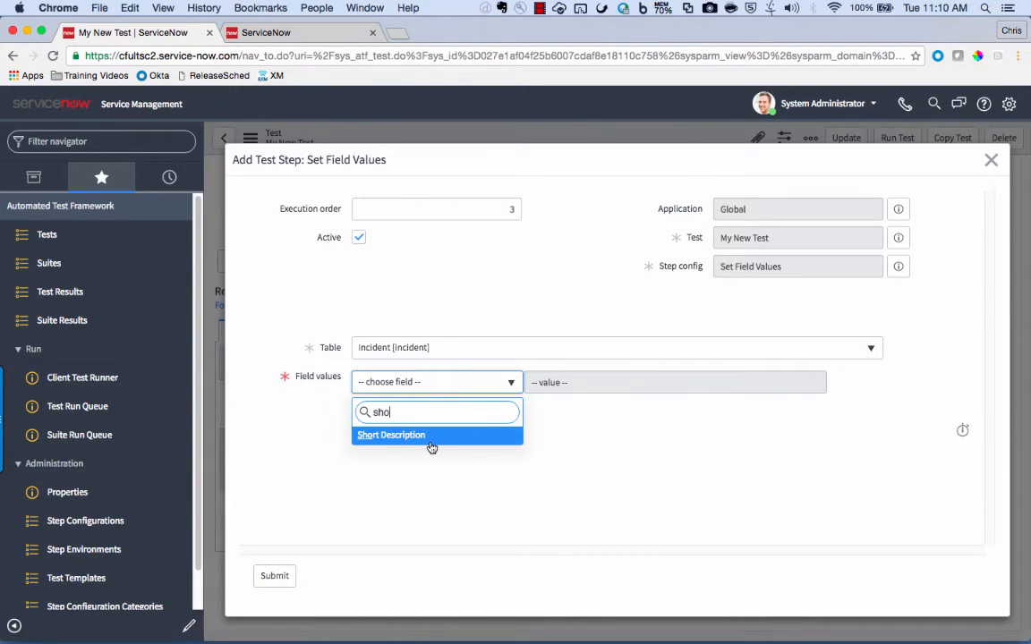
left_click(431, 443)
left_click(575, 386)
type("I")
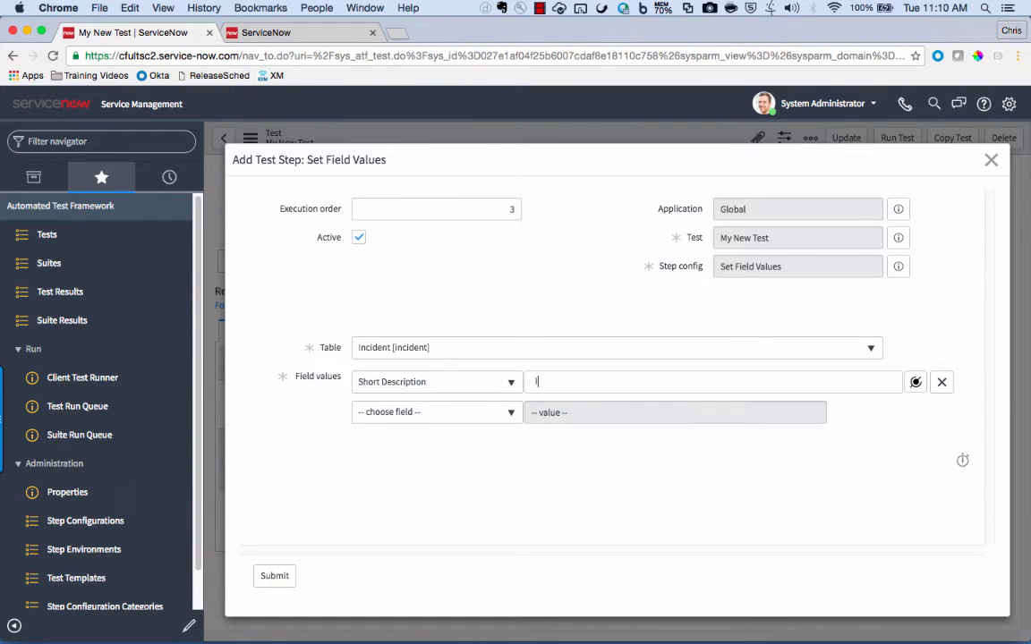
type(" need help")
- Add the Assigned To field to the field values, enter the assignee's full name, and submit the Set Field Values step
left_click(458, 412)
type("assi")
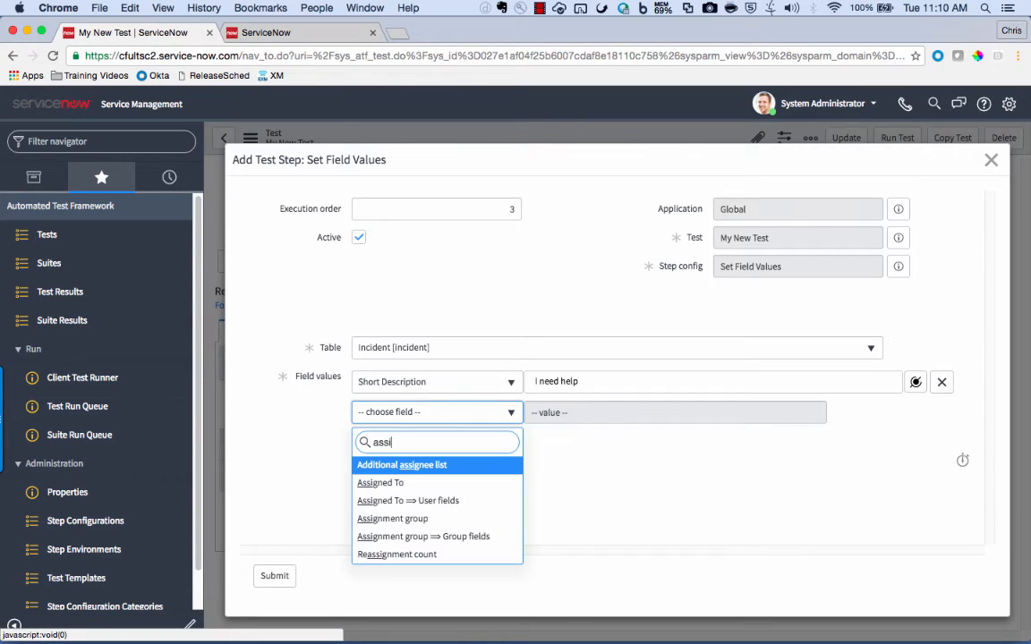
key("Down")
key("Return")
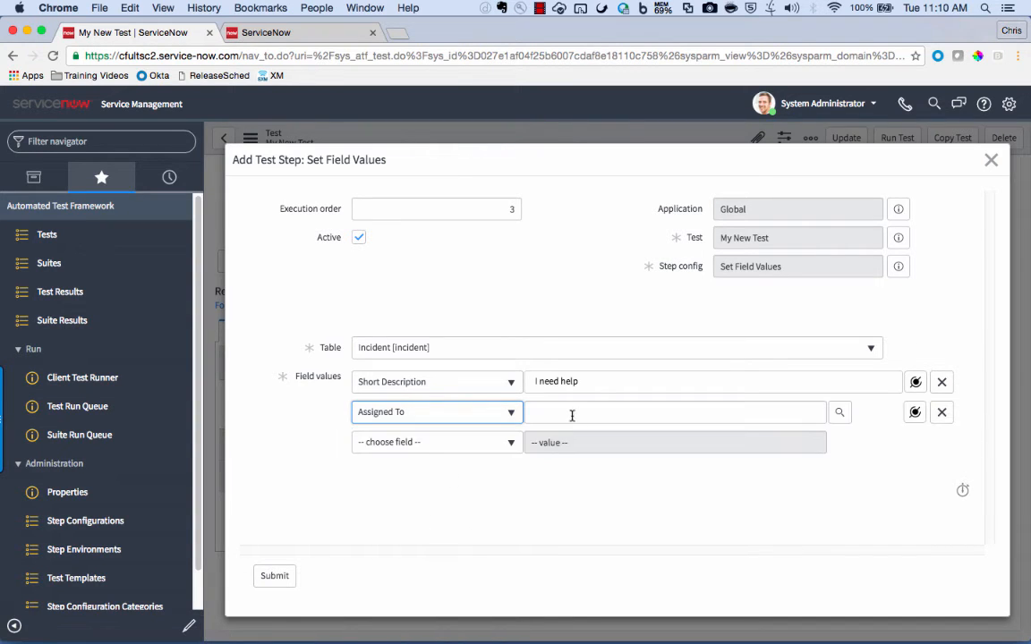
type("Beth")
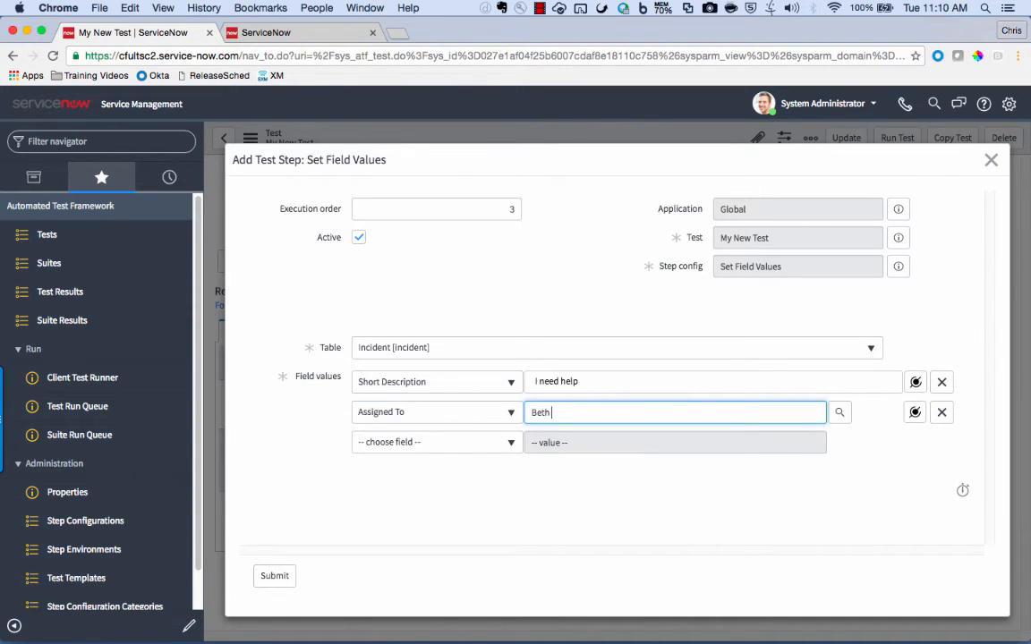
type(" Anglin")
left_click(275, 577)
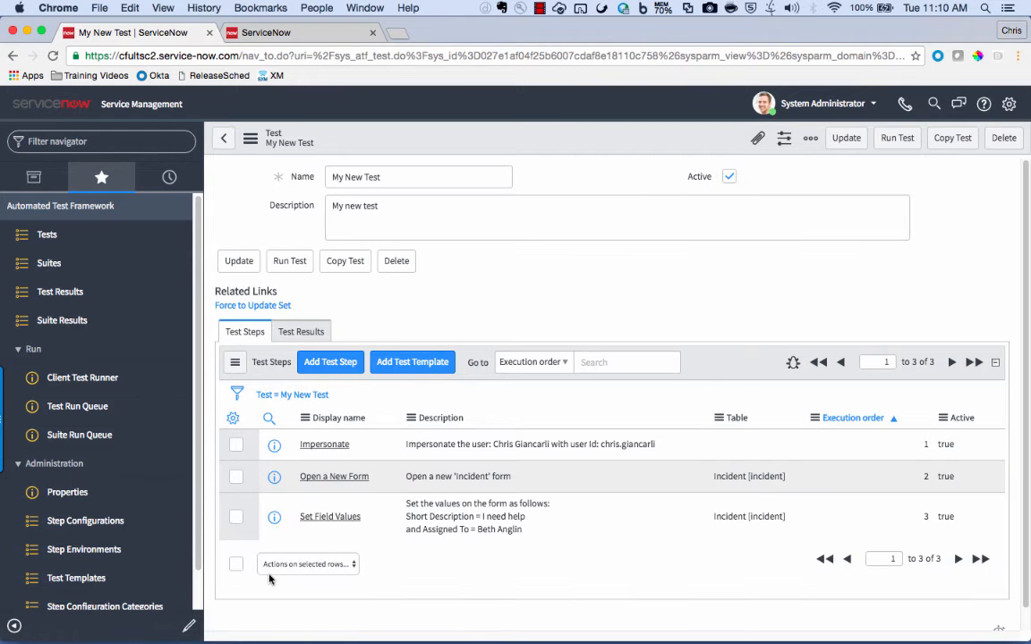
- Add a Field Values Validation step after Set Field Values, with the condition that Assigned To is the same assignee's name
left_click(340, 363)
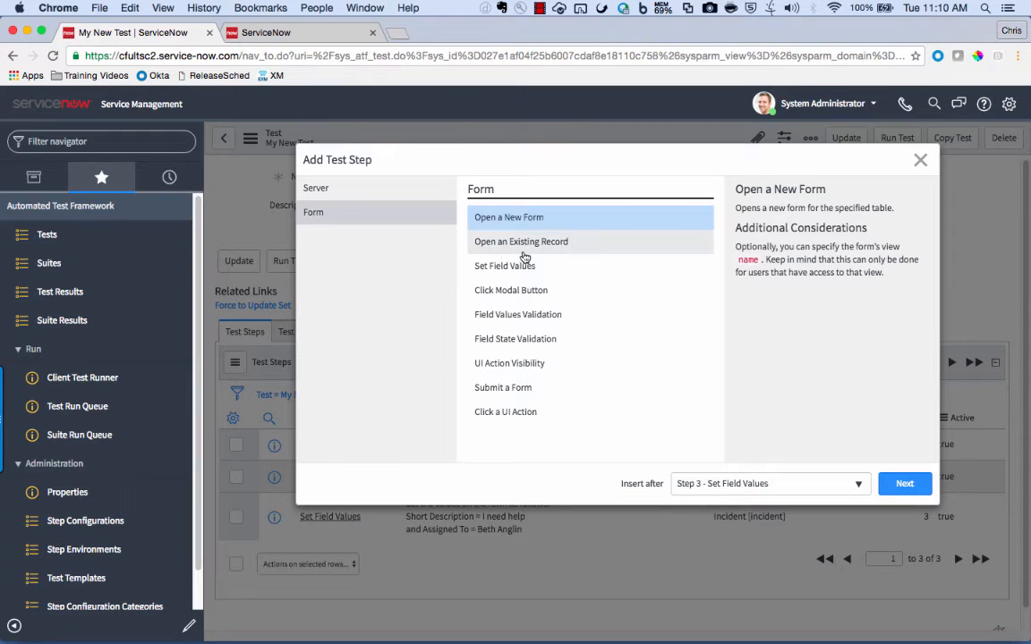
left_click(571, 318)
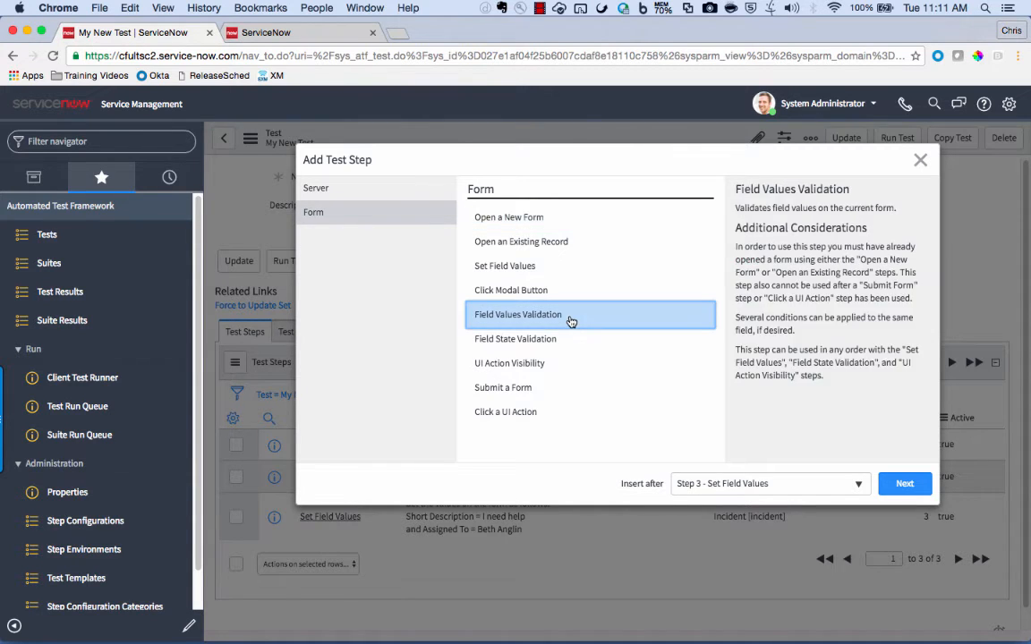
left_click(904, 483)
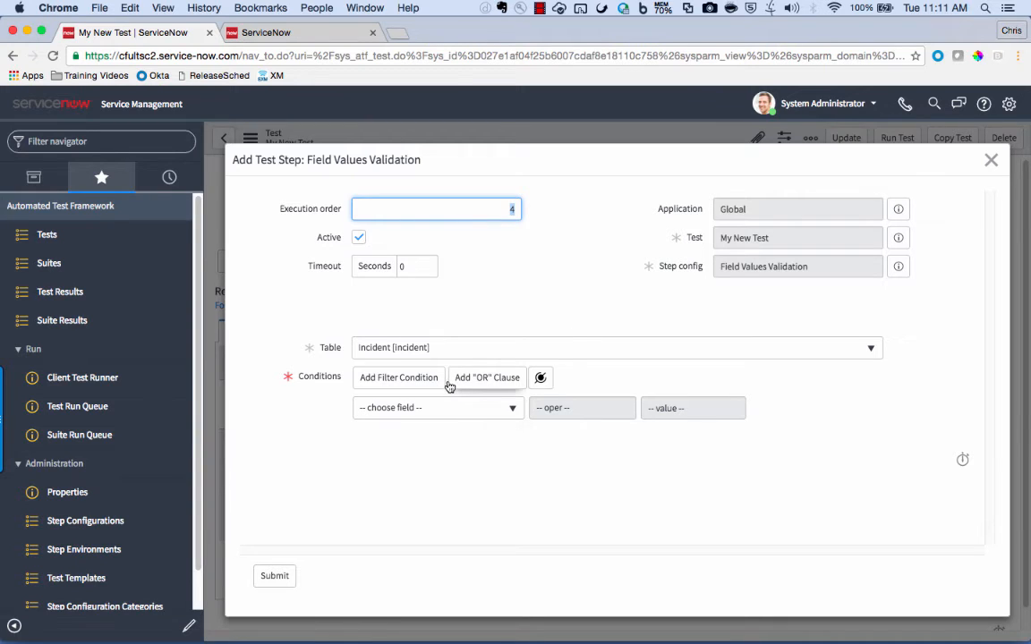
left_click(446, 411)
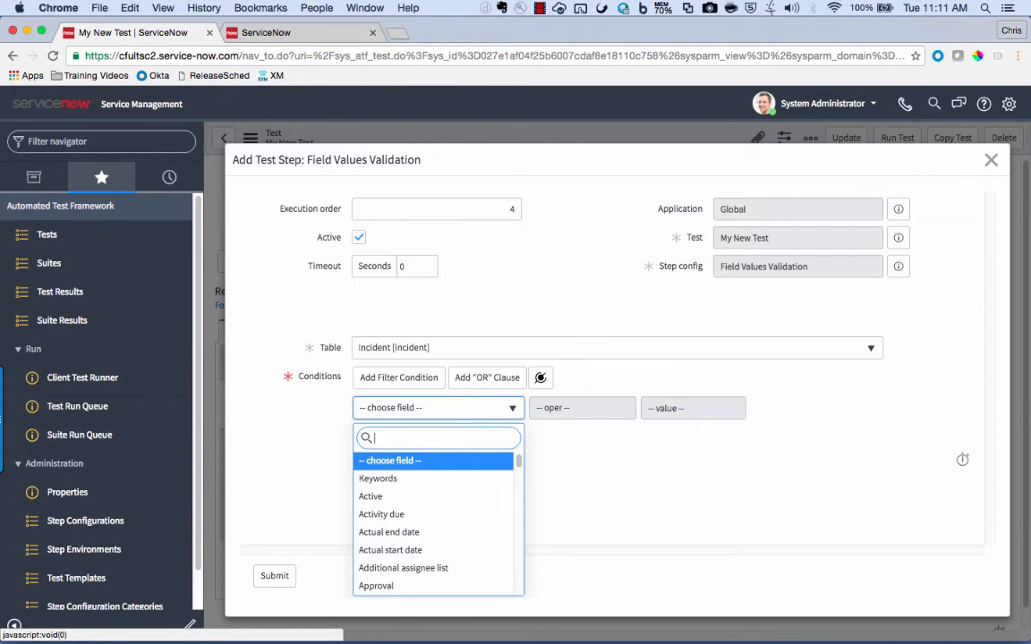
type("assi")
key("Down")
key("Return")
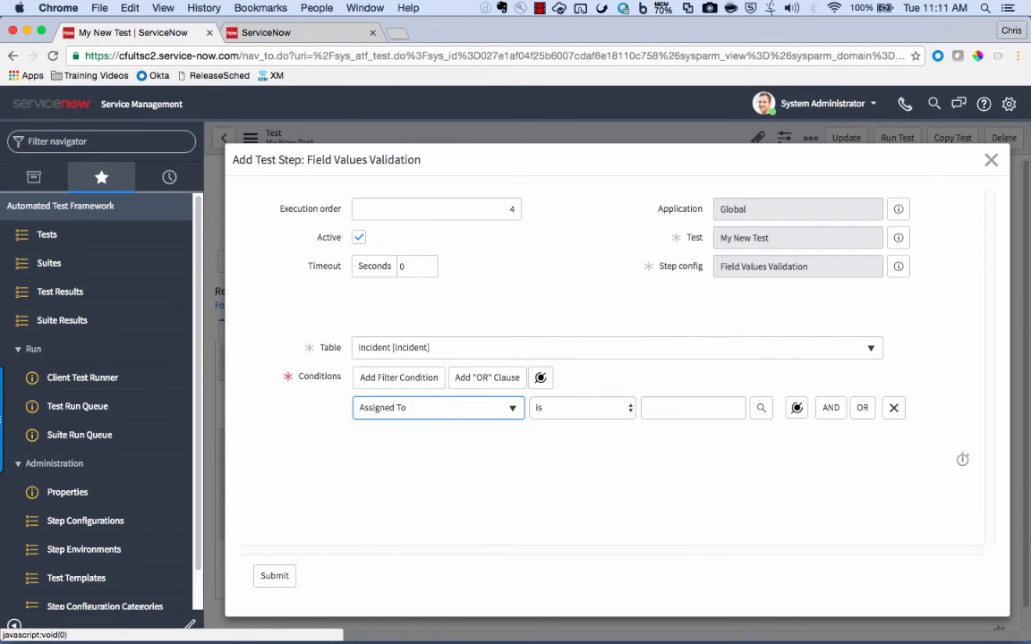
left_click(671, 414)
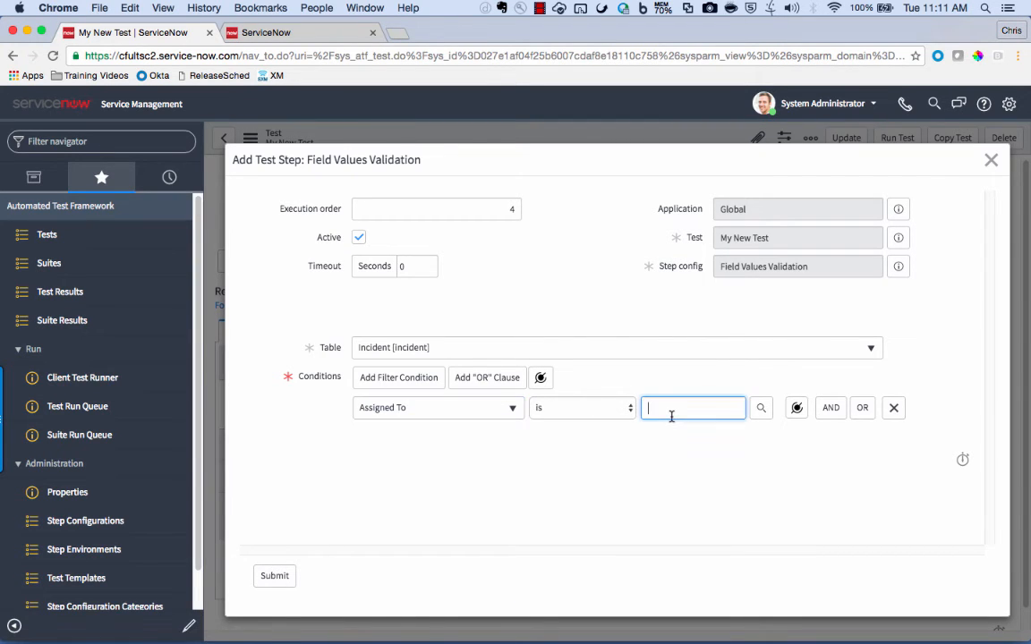
type("beth")
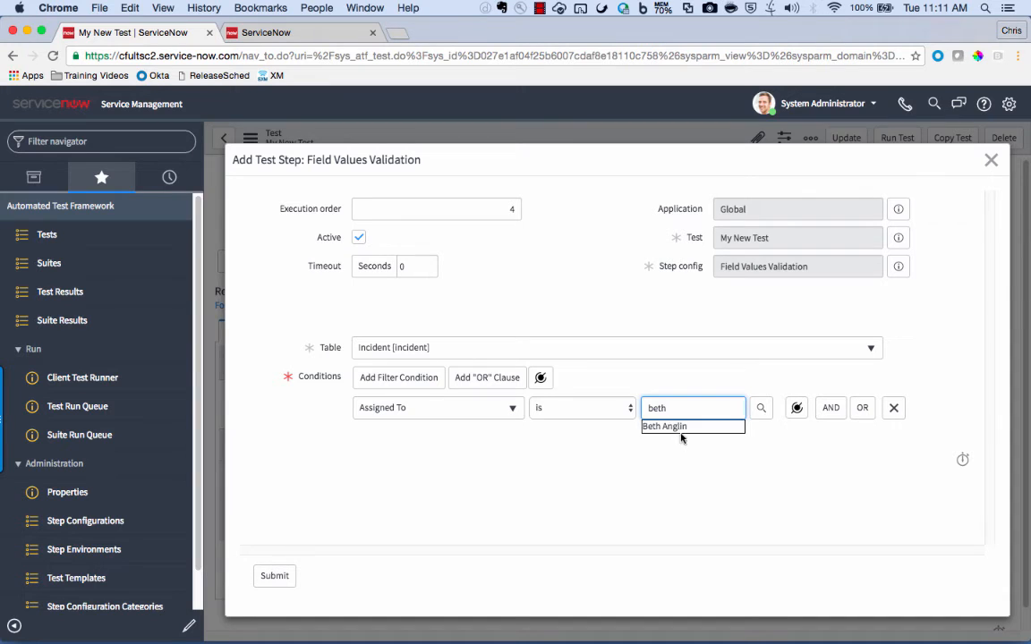
left_click(673, 427)
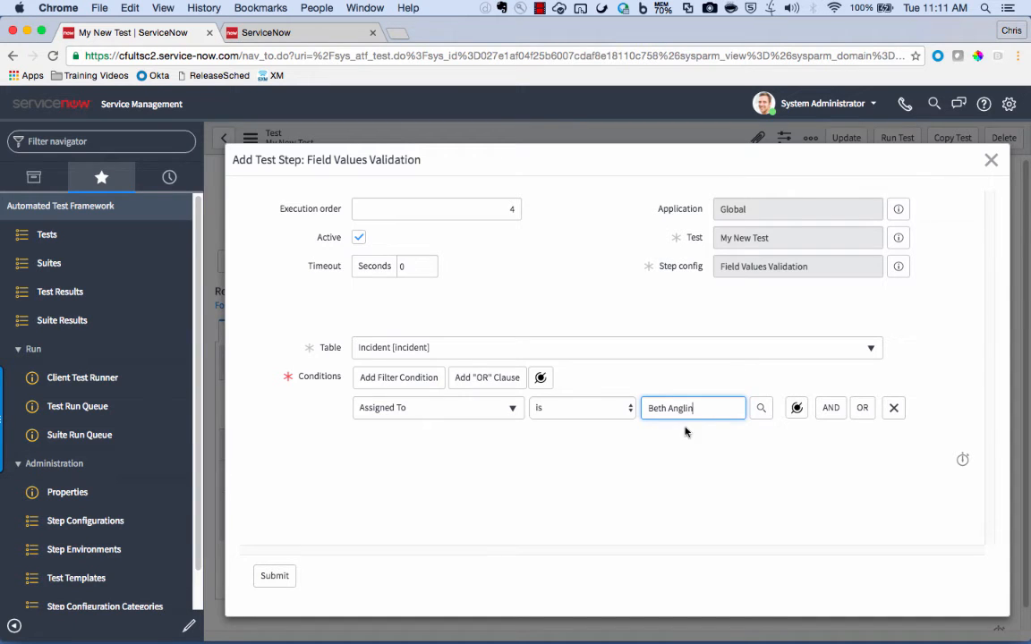
left_click(275, 578)
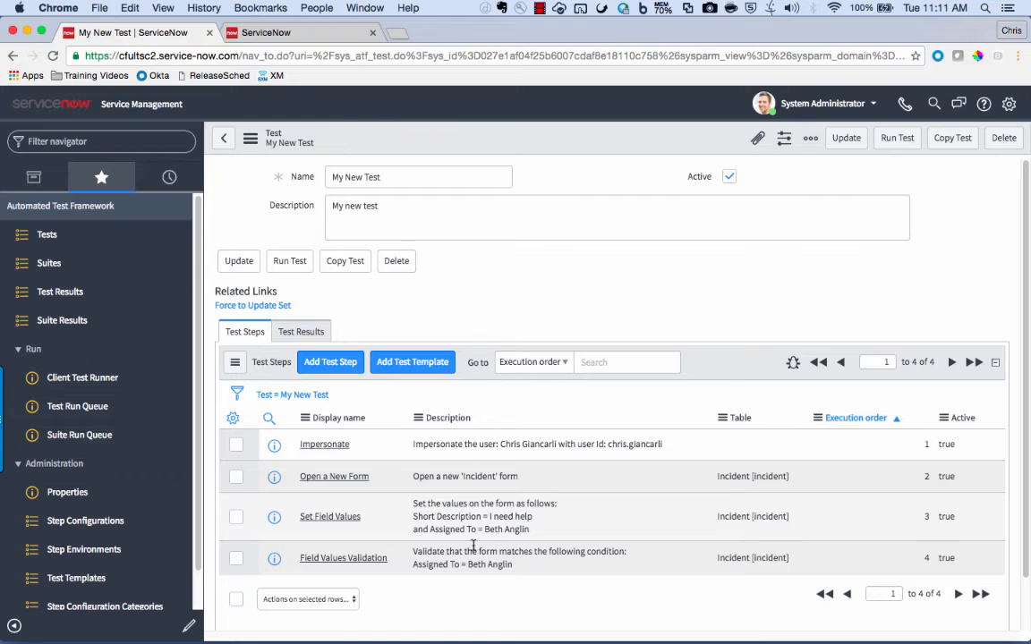
- Start a Field State Validation step after Field Values Validation, and select Short Description and Assigned To as visible fields
left_click(348, 365)
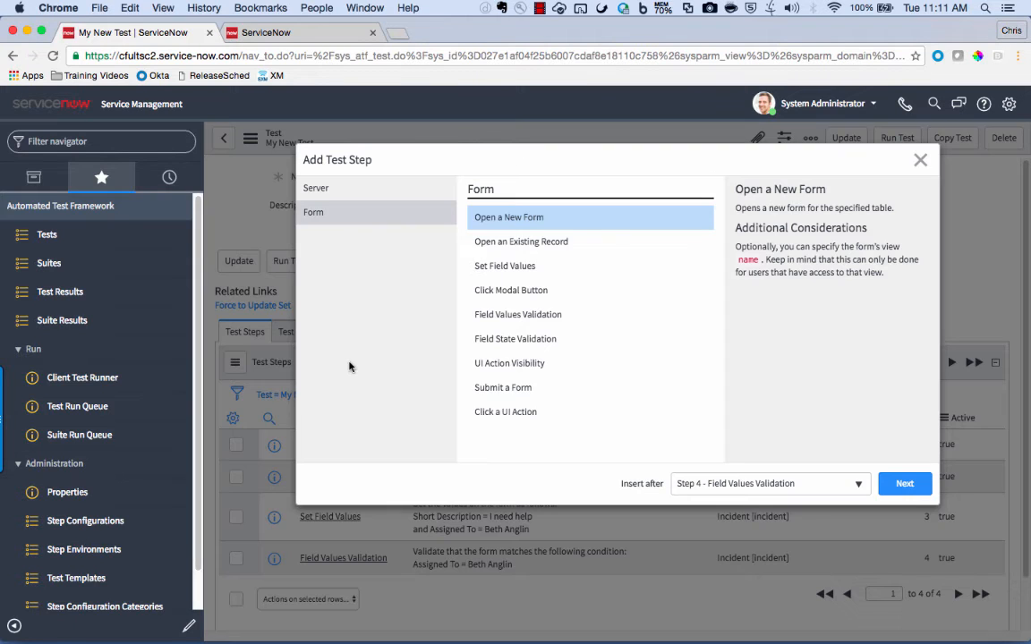
left_click(561, 347)
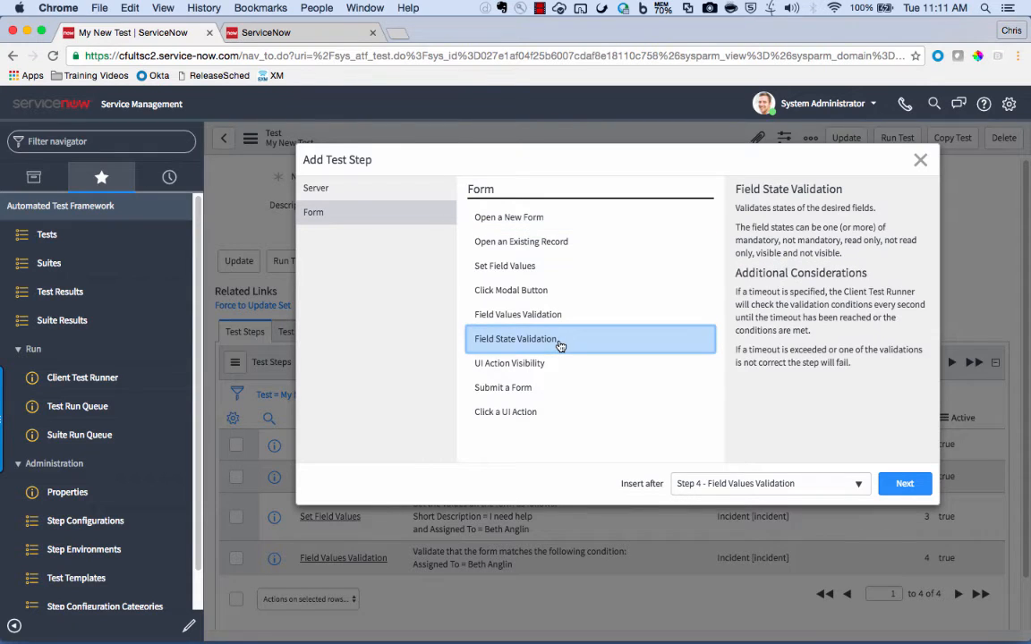
left_click(905, 488)
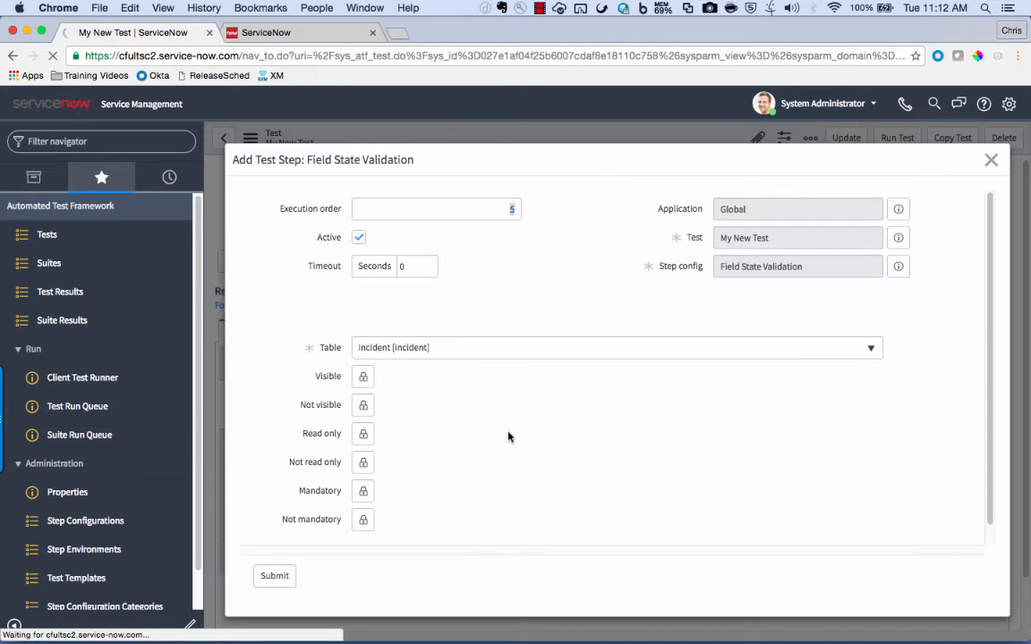
left_click(364, 378)
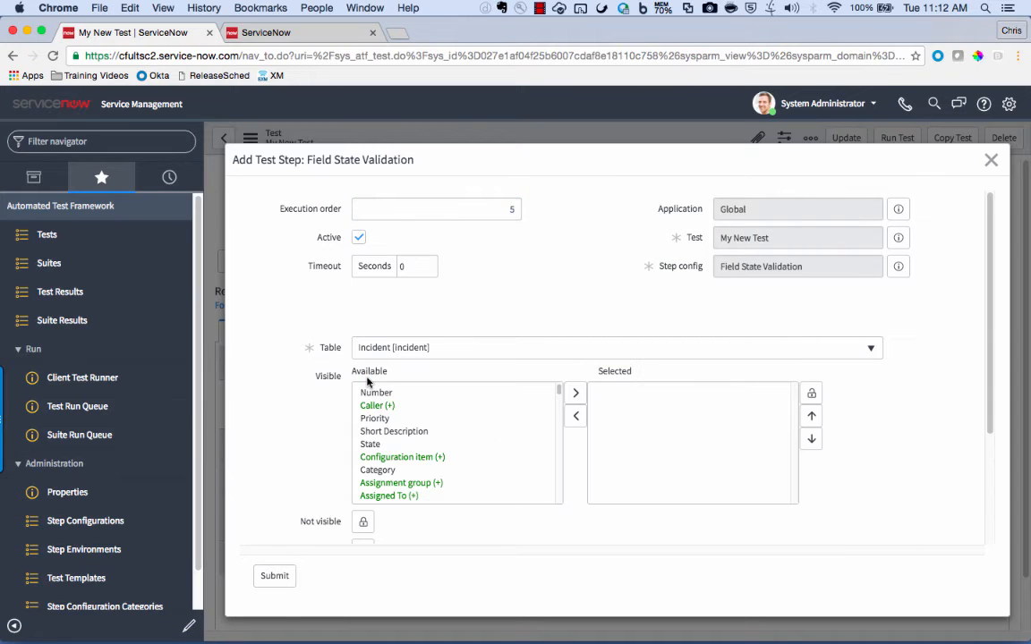
double_click(390, 432)
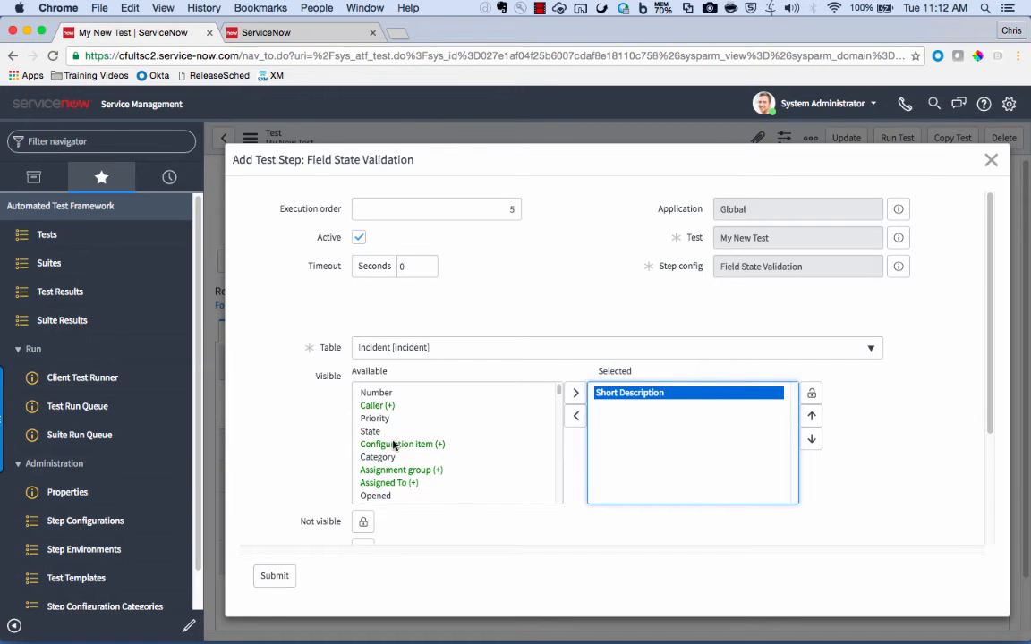
double_click(388, 483)
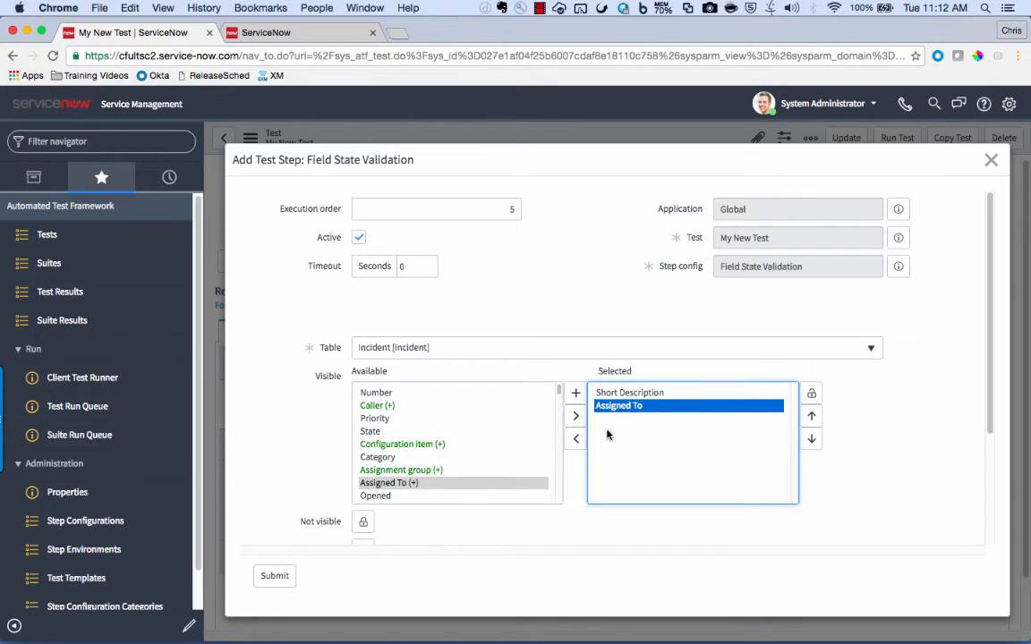
- Select Correlation ID as a not visible field and submit the Field State Validation step
scroll(410, 405, "down", 5)
scroll(363, 358, "down", 4)
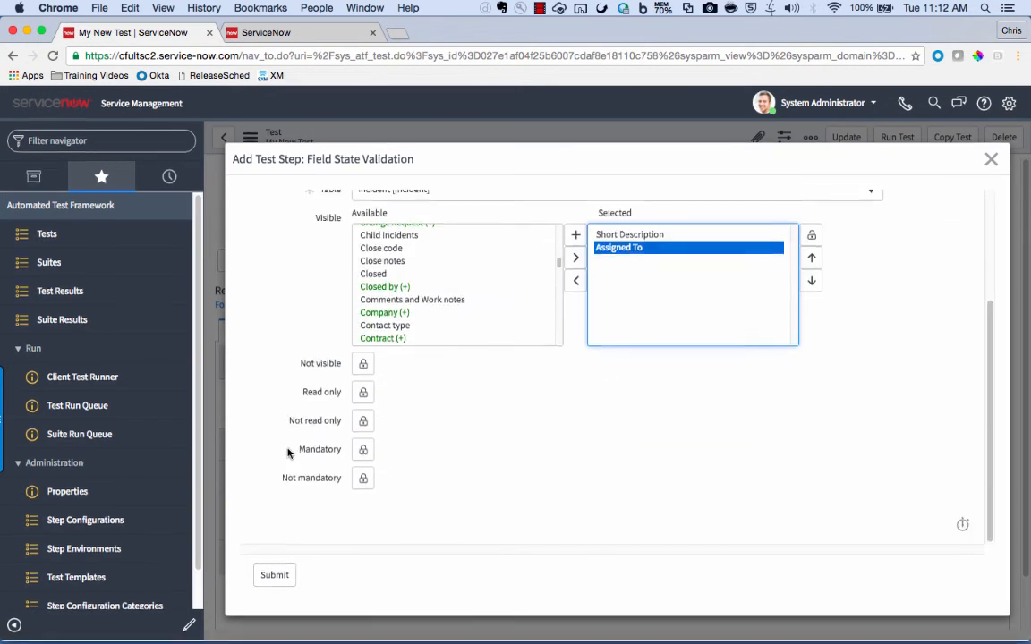
left_click(363, 363)
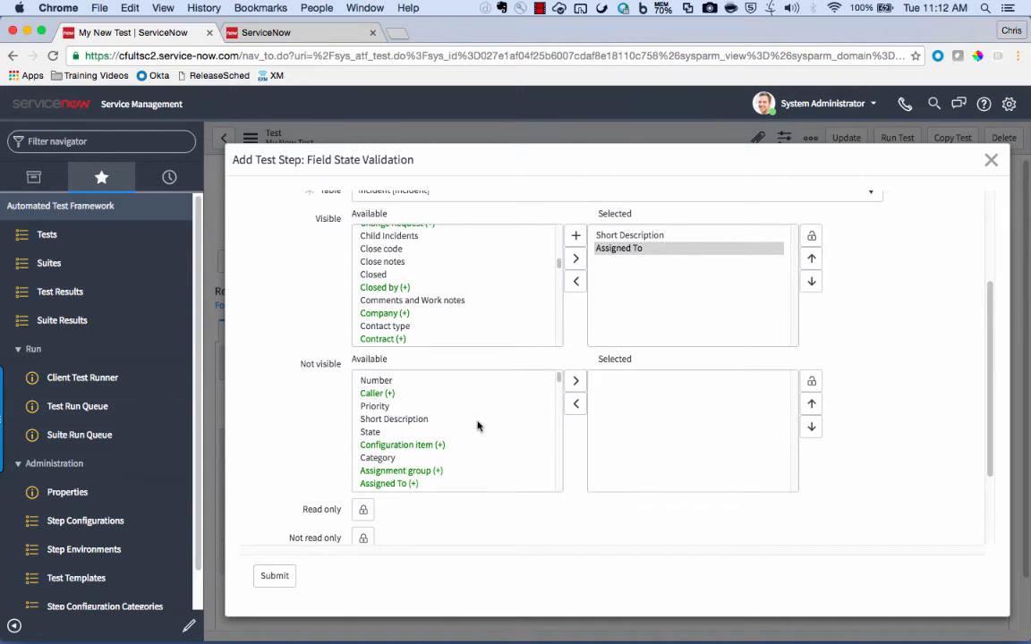
scroll(477, 426, "down", 5)
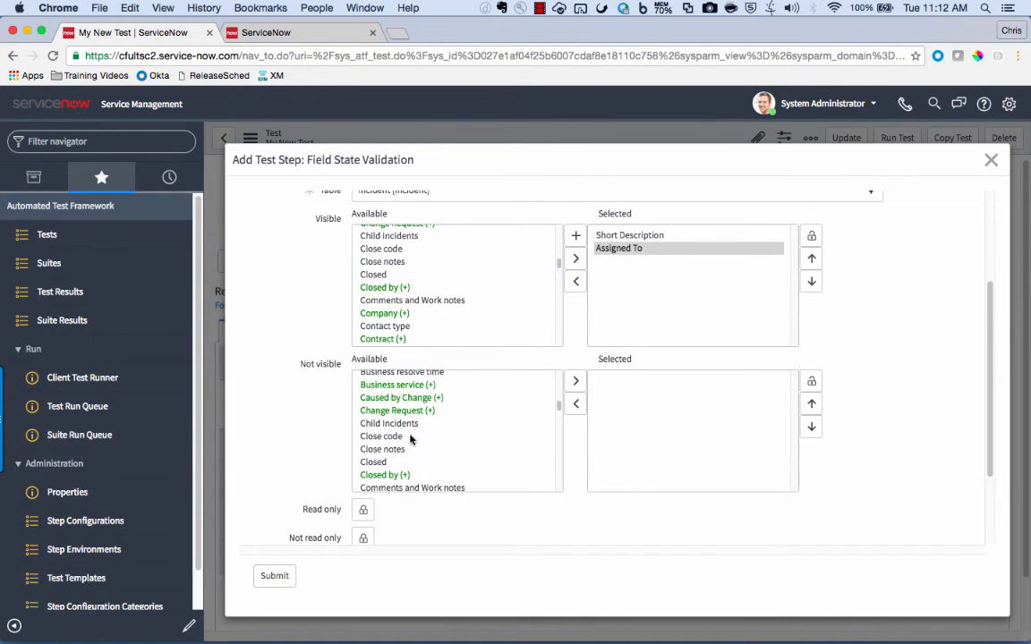
scroll(403, 444, "down", 5)
scroll(403, 445, "down", 3)
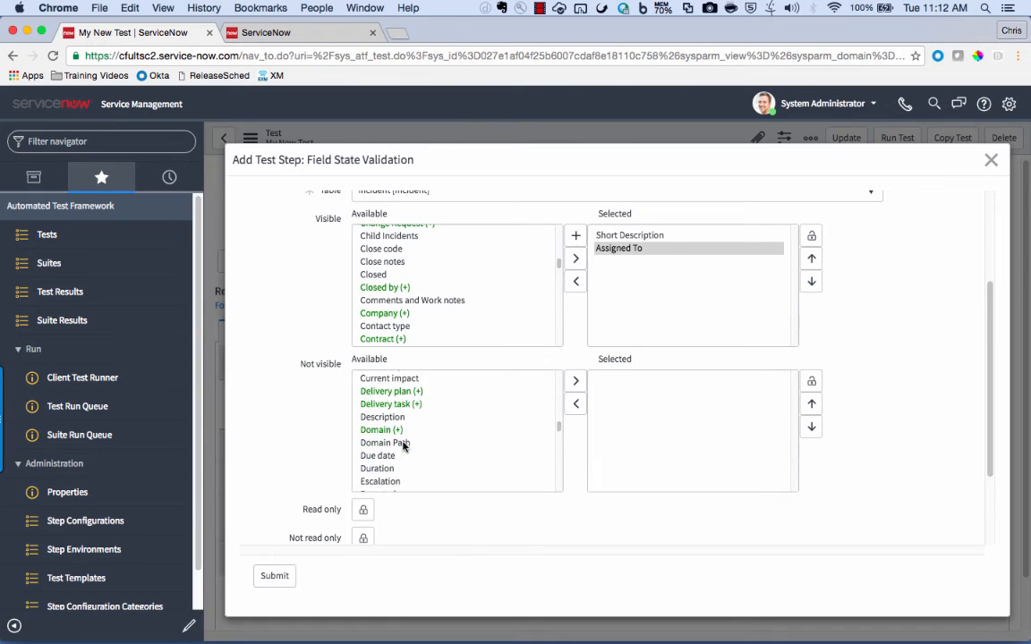
scroll(403, 444, "up", 4)
left_click(408, 404)
double_click(407, 404)
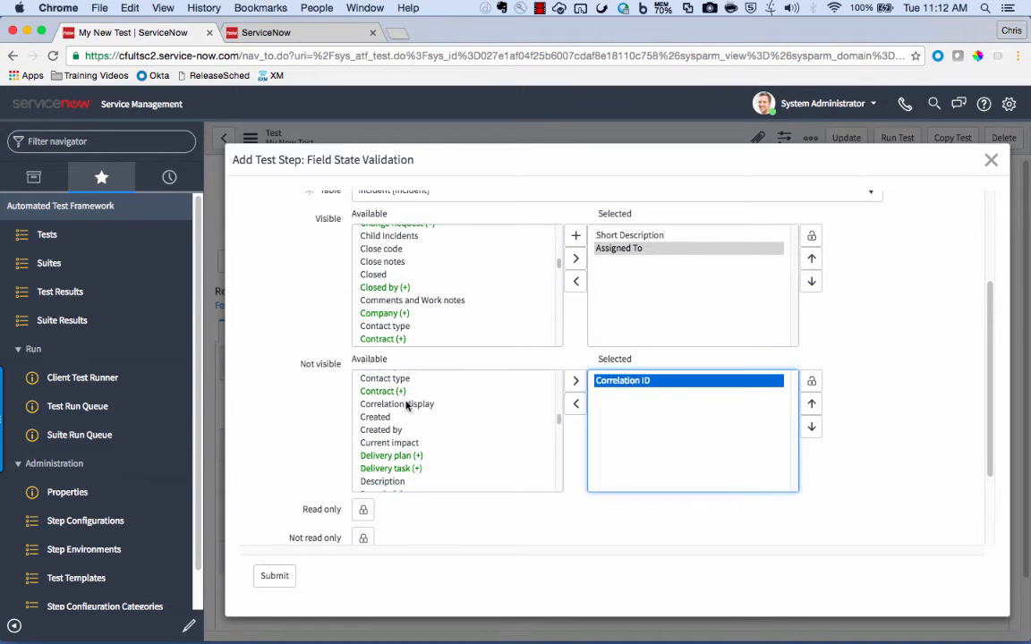
scroll(486, 521, "down", 3)
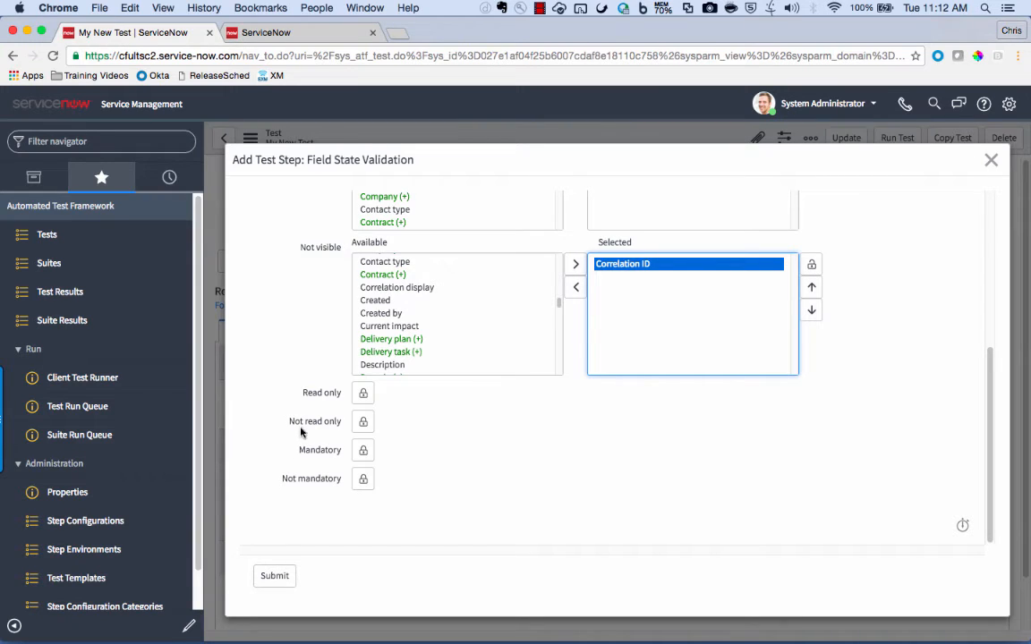
left_click(275, 577)
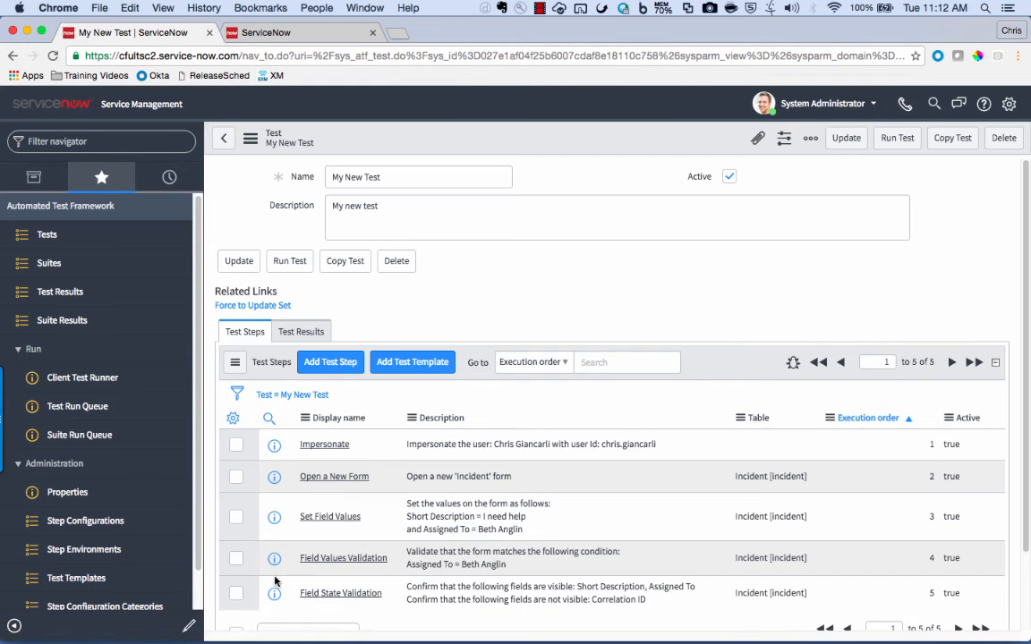
- Review the list of test steps and save the test record without leaving the form
scroll(415, 471, "down", 2)
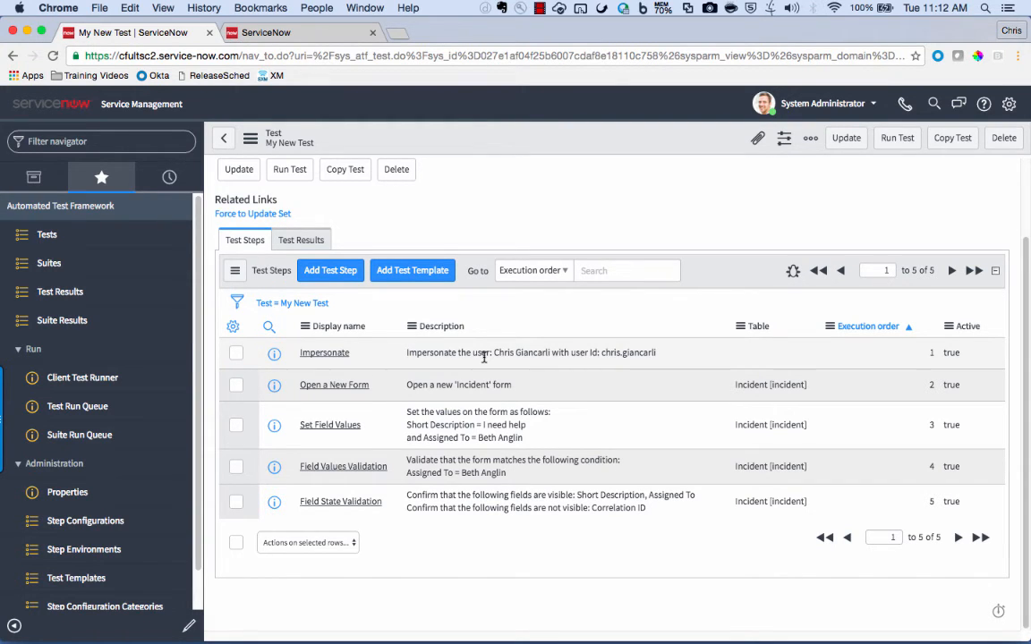
scroll(484, 357, "up", 2)
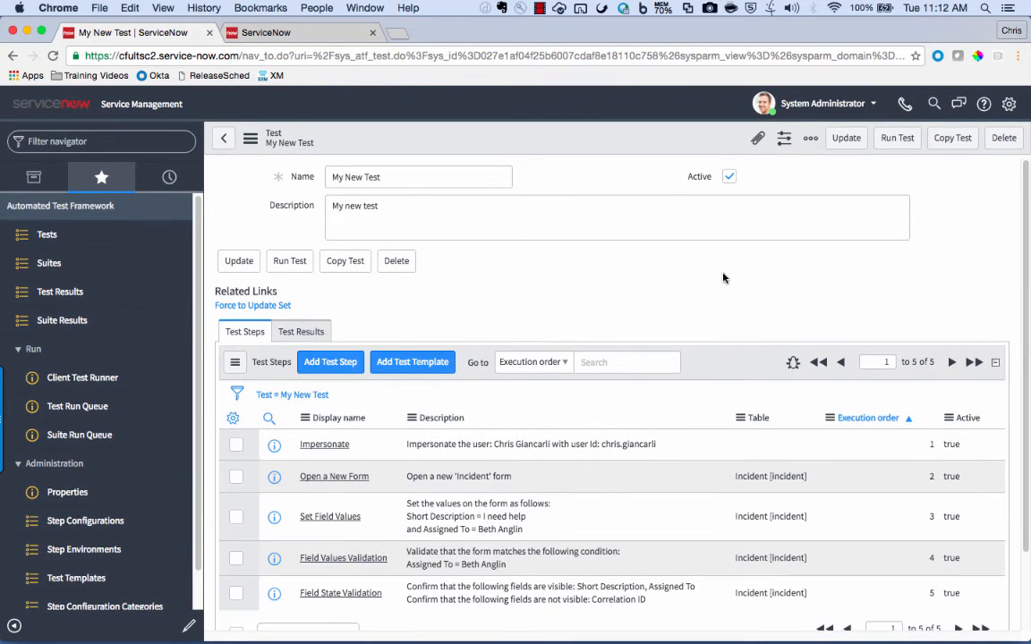
right_click(687, 128)
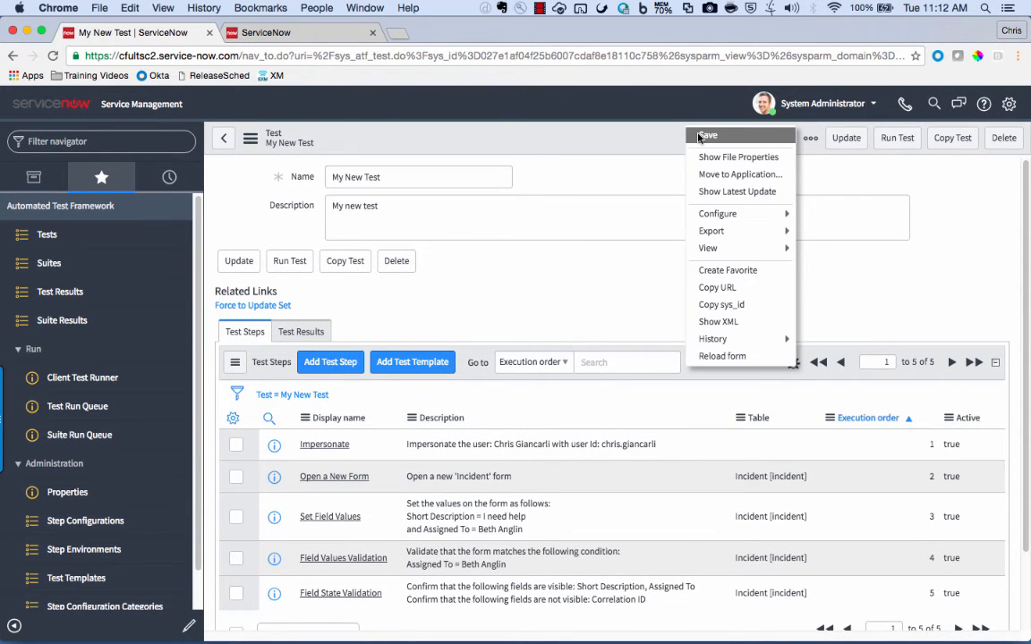
left_click(706, 134)
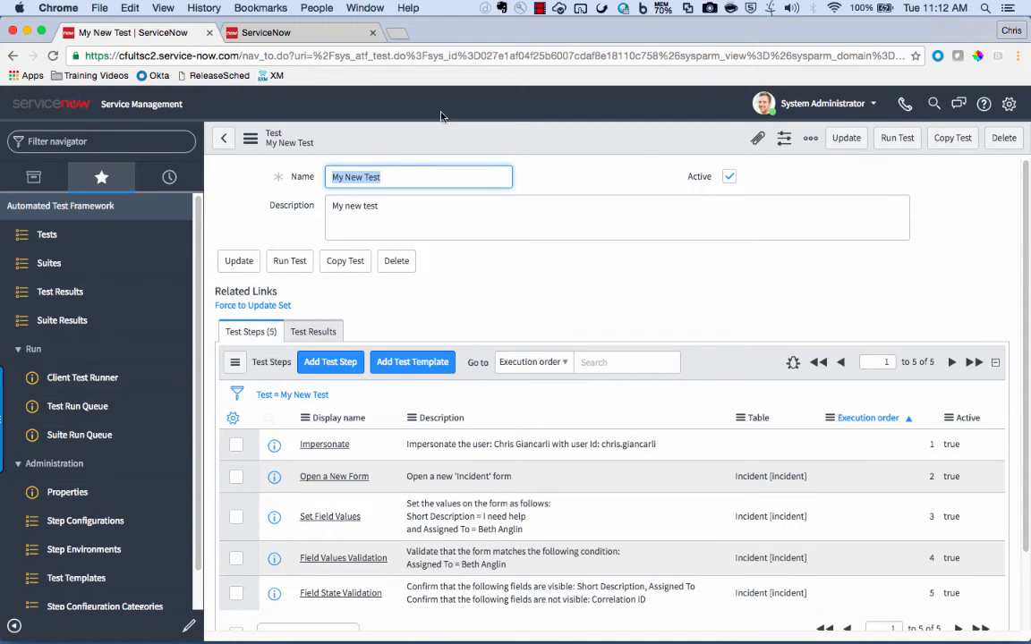
- Check that the client test runner is waiting, run My New Test, and watch its steps execute in the runner
left_click(309, 34)
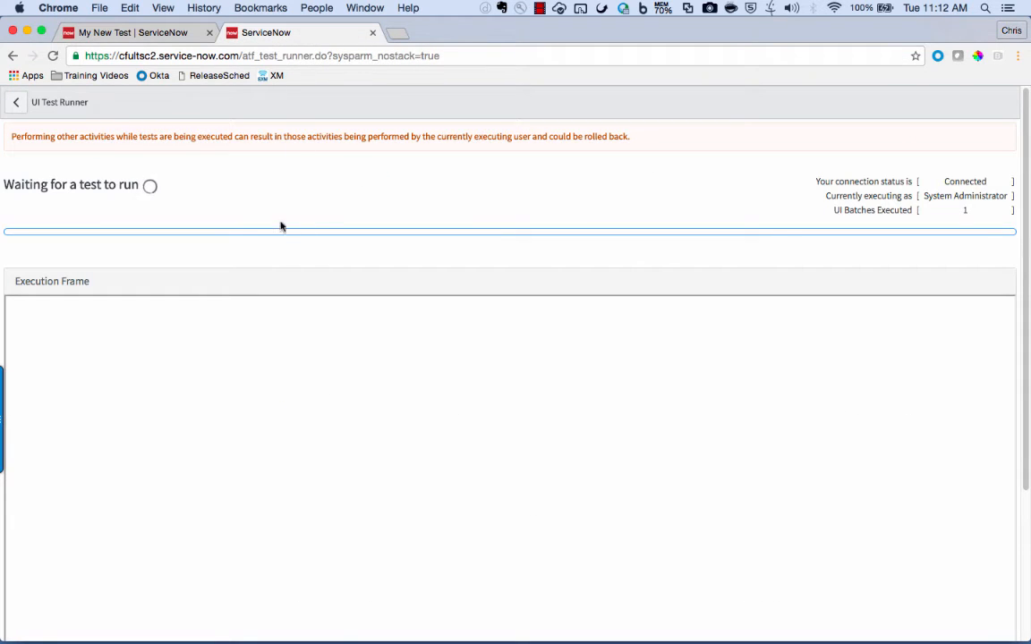
left_click(134, 32)
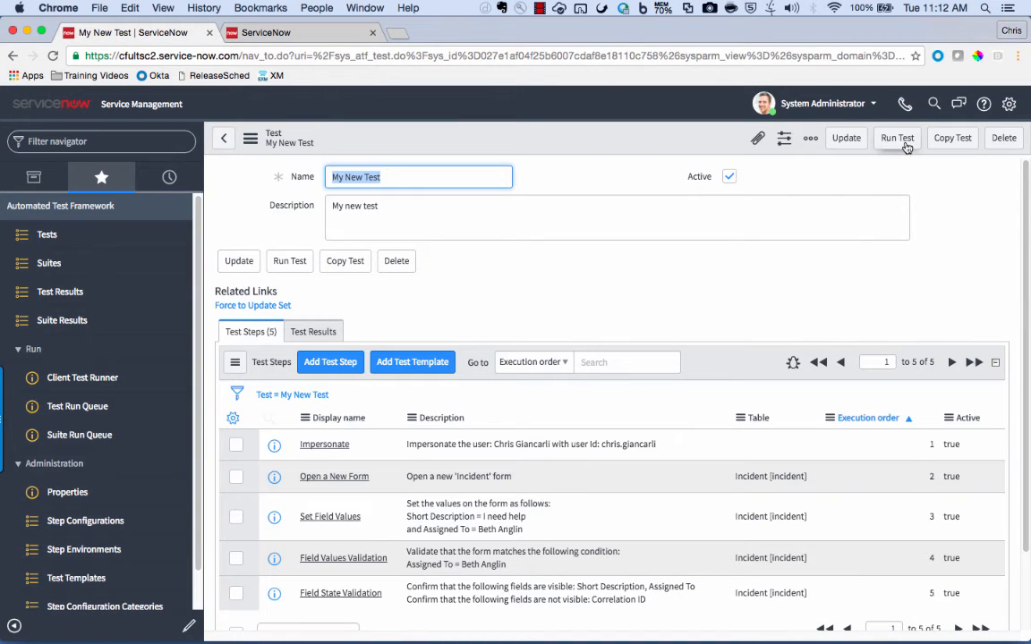
left_click(899, 140)
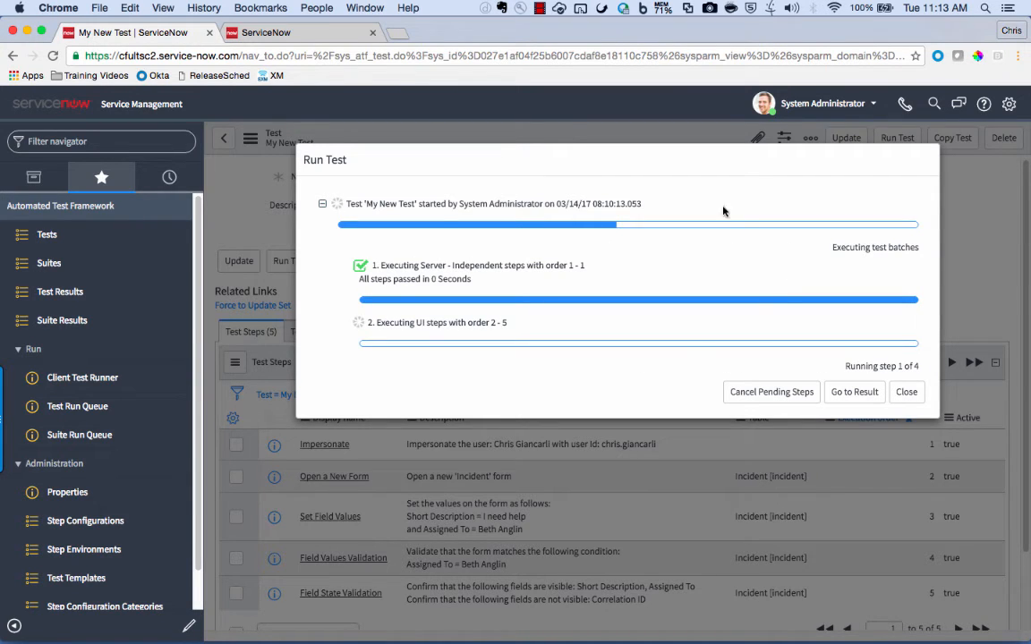
left_click(296, 33)
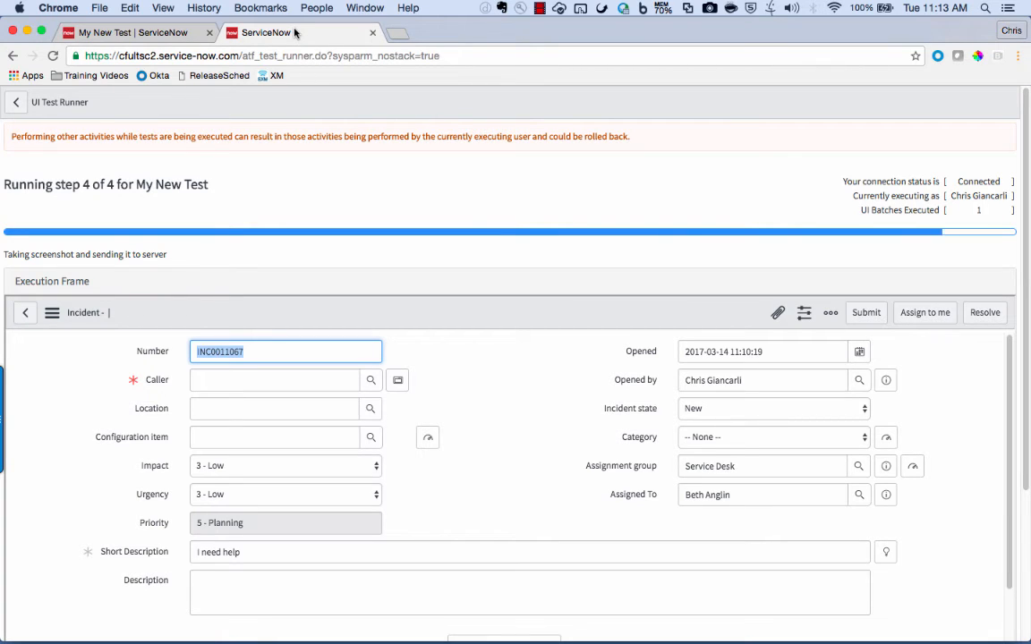
- Open the result record of the finished My New Test run and review its step results
left_click(179, 32)
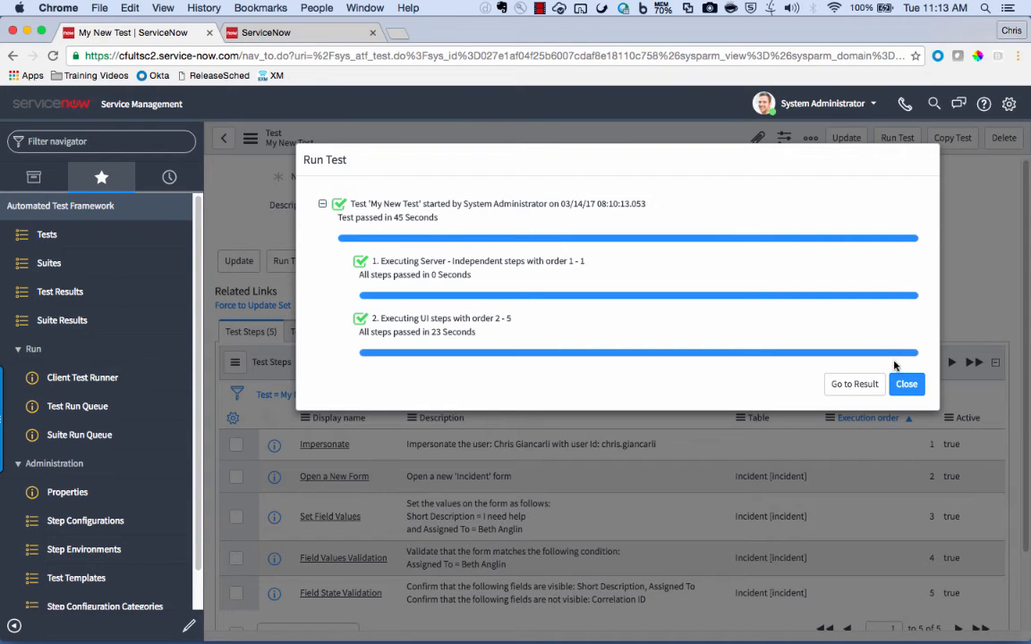
left_click(855, 384)
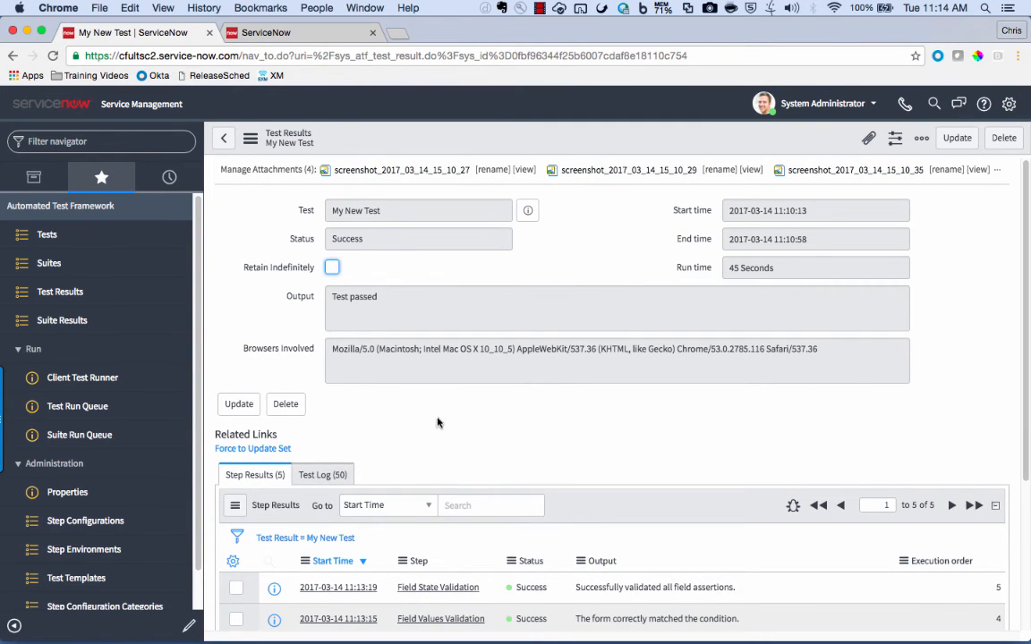
scroll(385, 483, "down", 4)
scroll(385, 483, "down", 1)
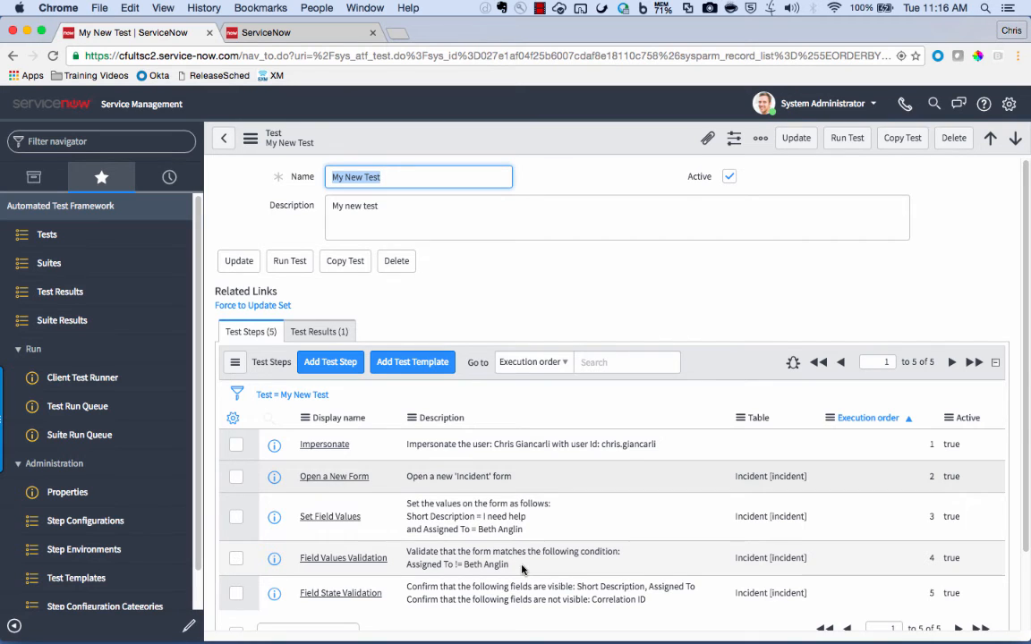
- Run My New Test with the "is not" condition on Assigned To, and review the output and step results of that run
left_click(851, 140)
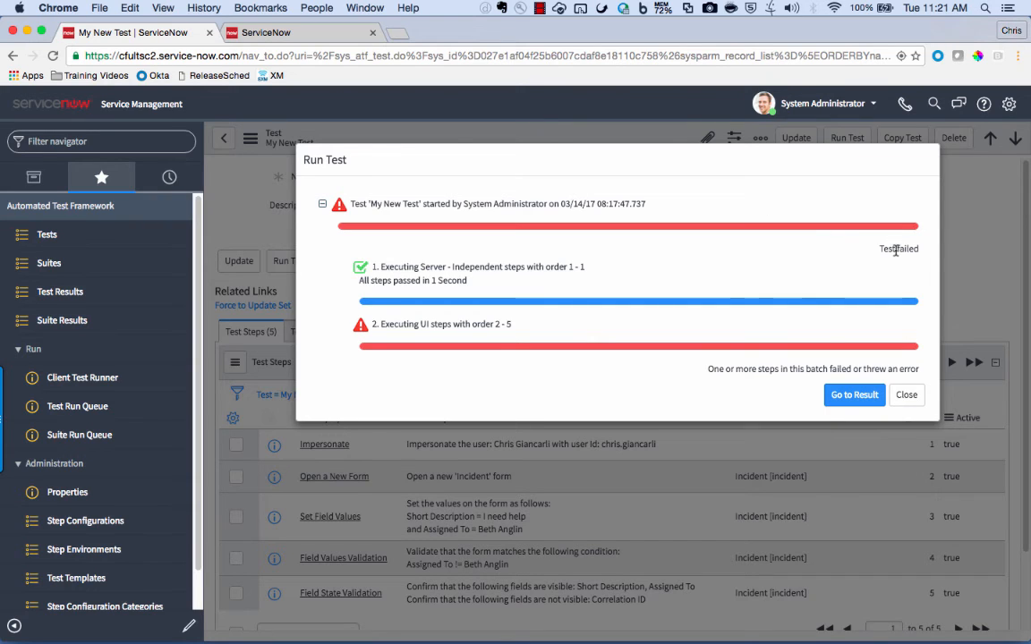
left_click(850, 396)
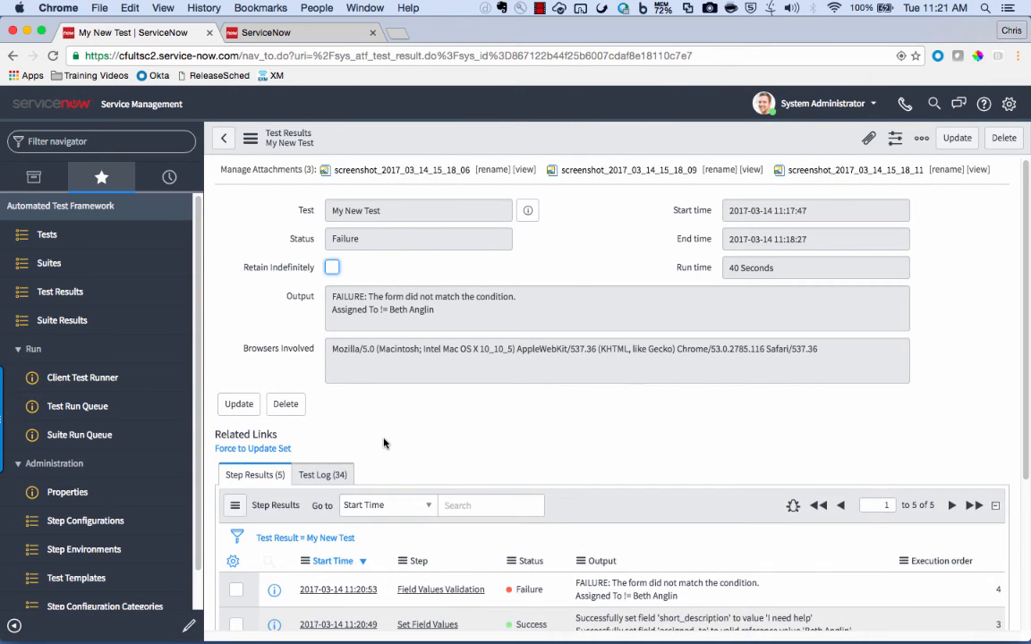
scroll(383, 443, "down", 5)
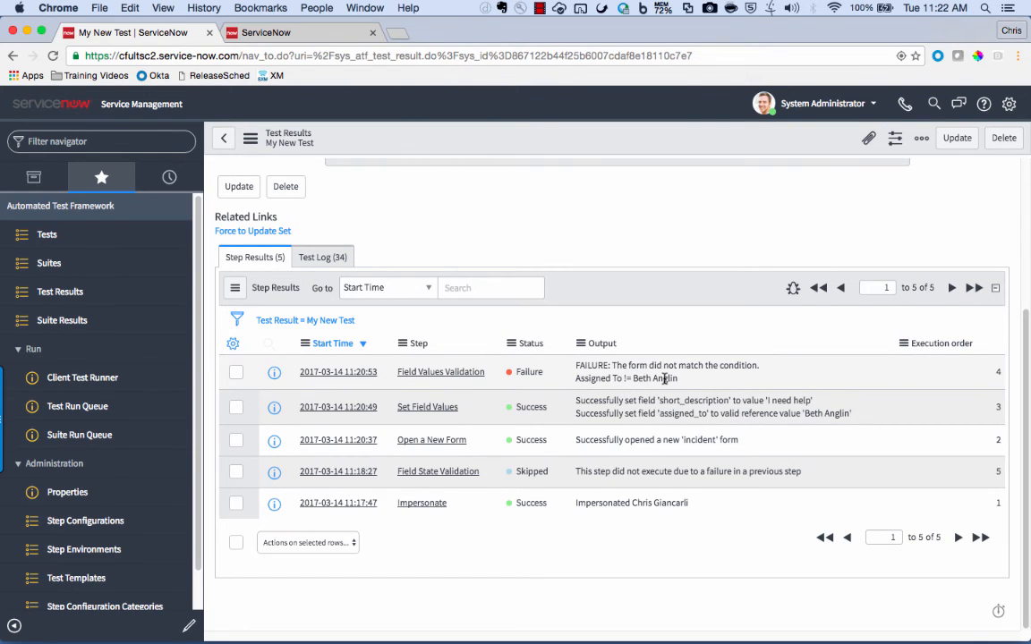
scroll(665, 379, "up", 5)
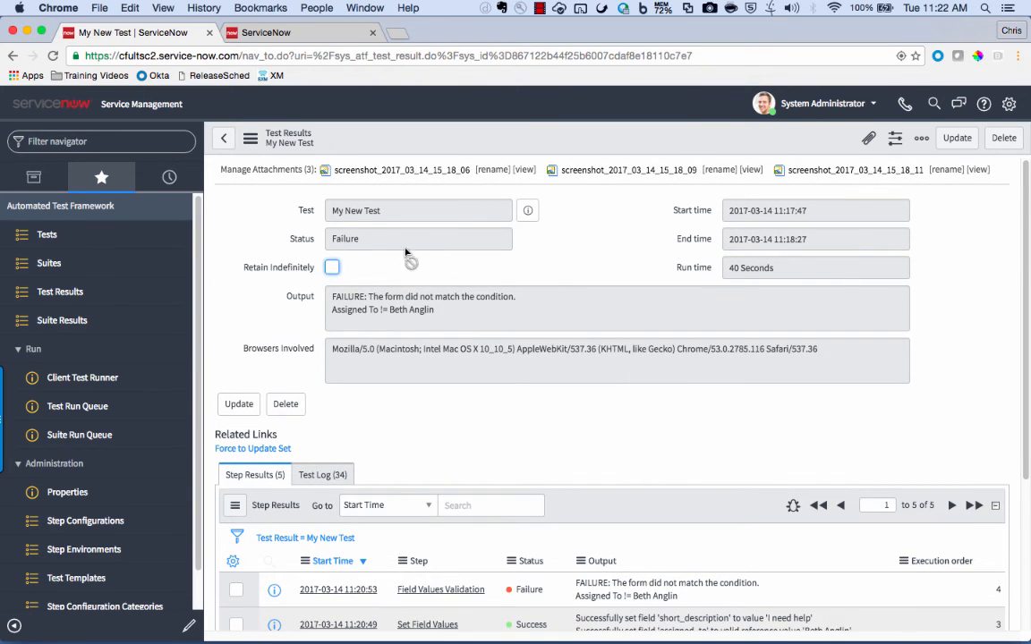
- View the attached screenshot_2017_03_14_15_18_11 at full size to check the Assigned To field, and close the image and the attachment list
left_click(283, 170)
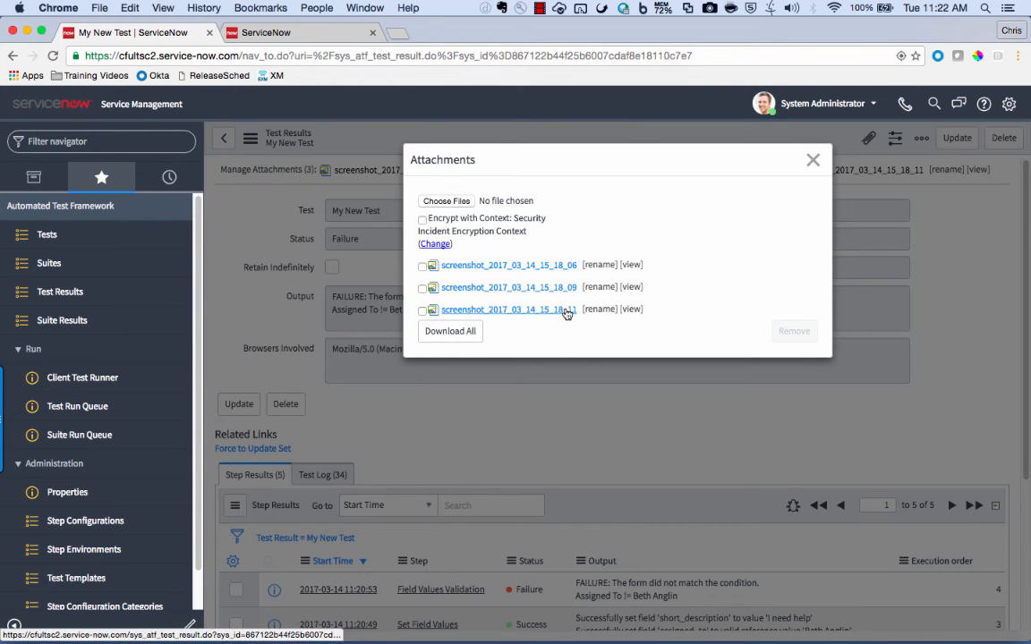
left_click(632, 310)
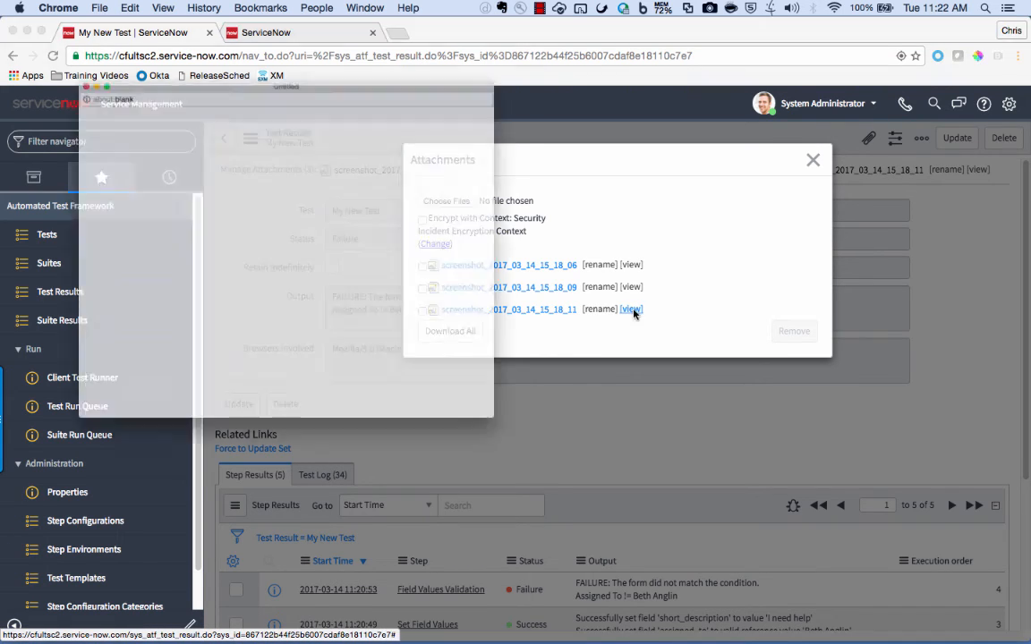
left_click(409, 148)
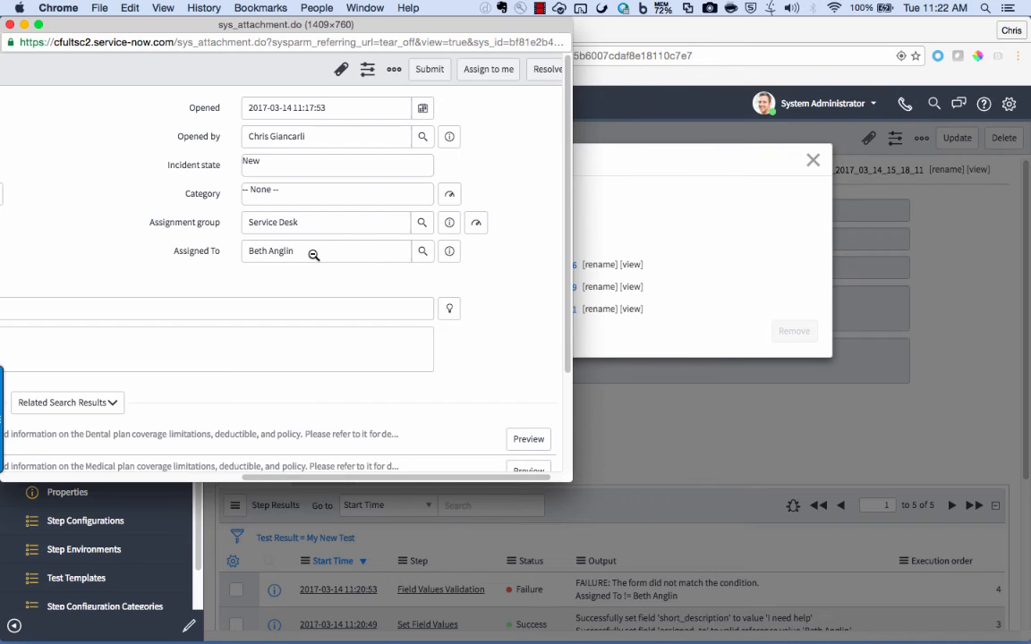
left_click(10, 25)
left_click(813, 159)
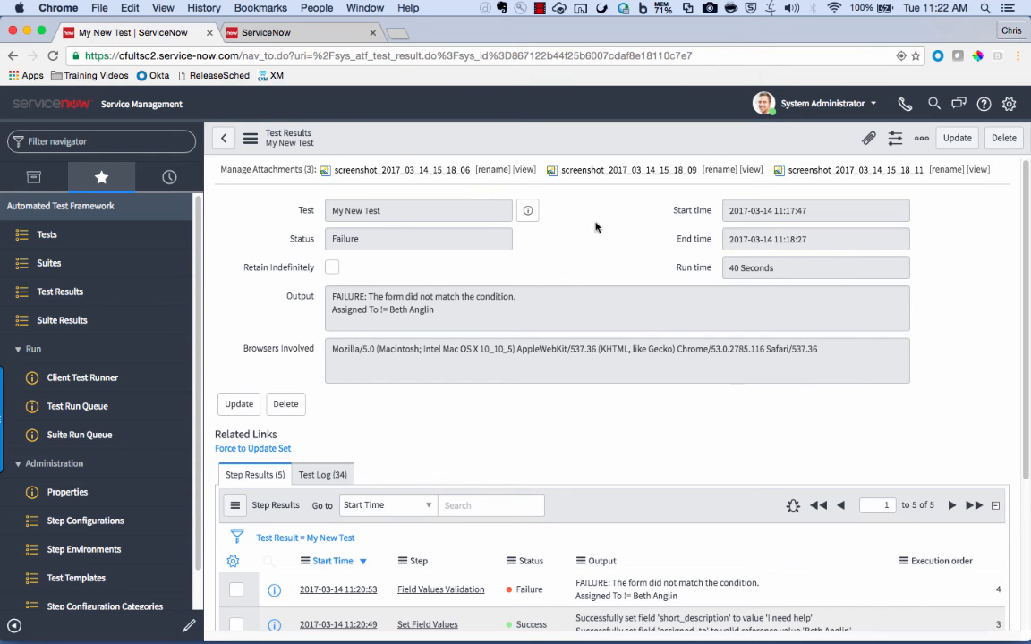
- Open Mixed Test Suite from the list of test suites and check its child suites and Parent Suite field
scroll(596, 227, "down", 4)
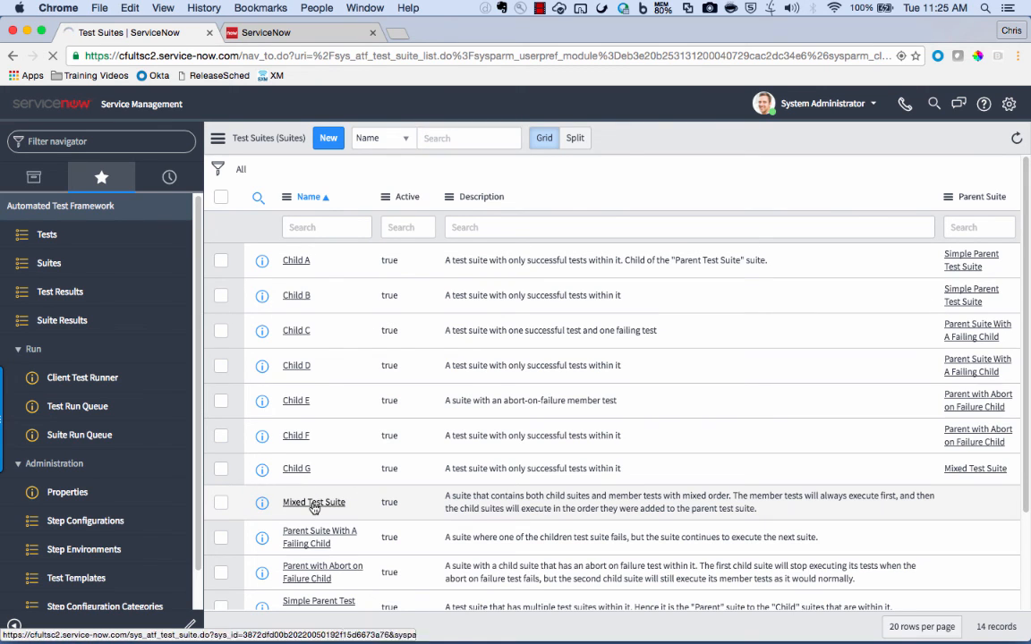
left_click(313, 503)
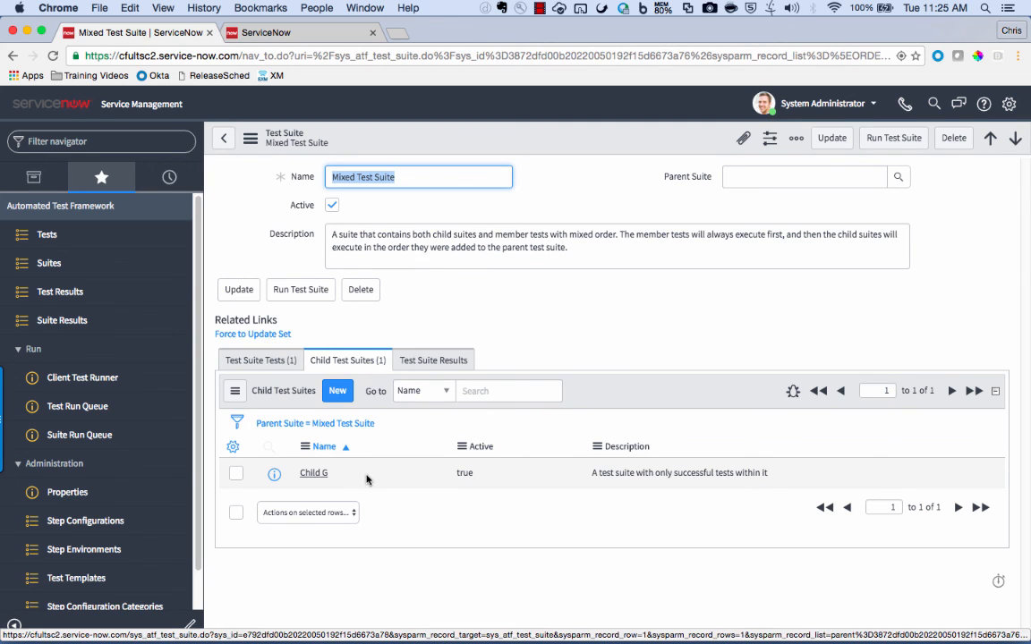
left_click(766, 174)
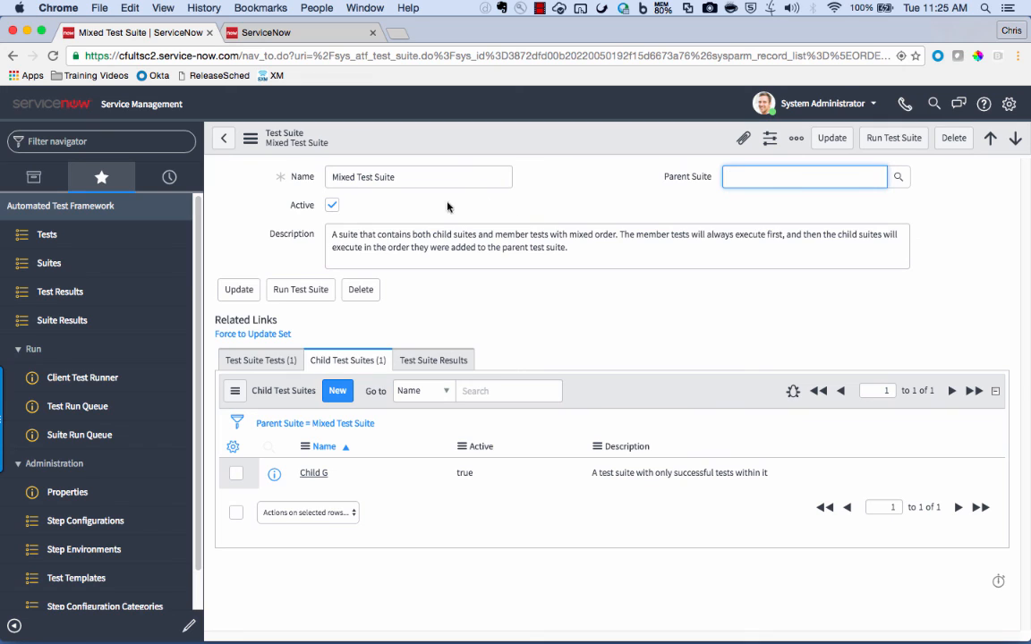
- Check the parent suite of the Child G suite, and return to Mixed Test Suite to show its test suite results
left_click(311, 477)
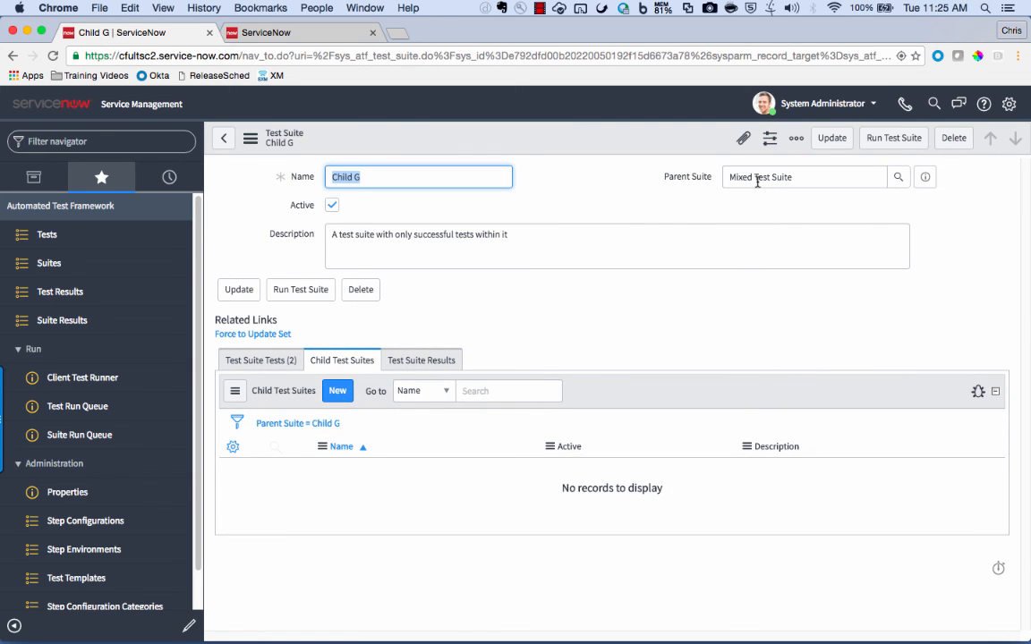
left_click(226, 140)
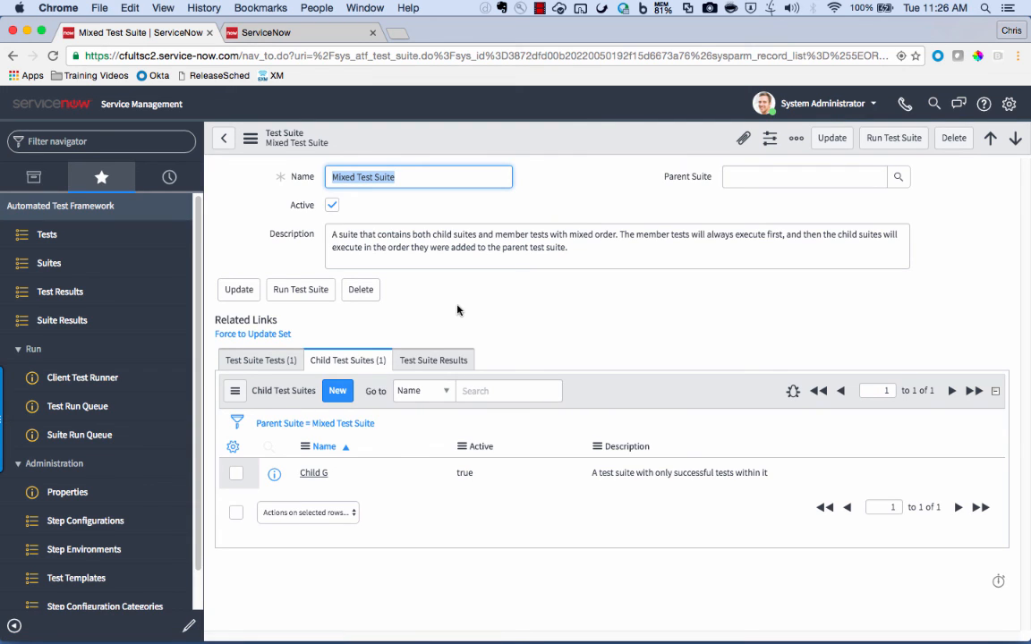
left_click(442, 356)
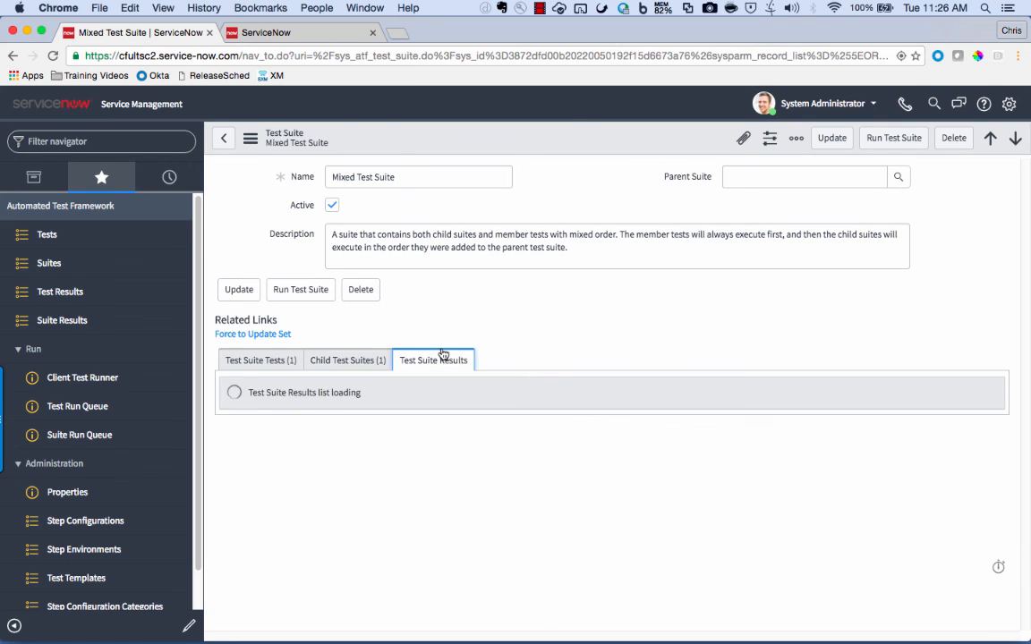